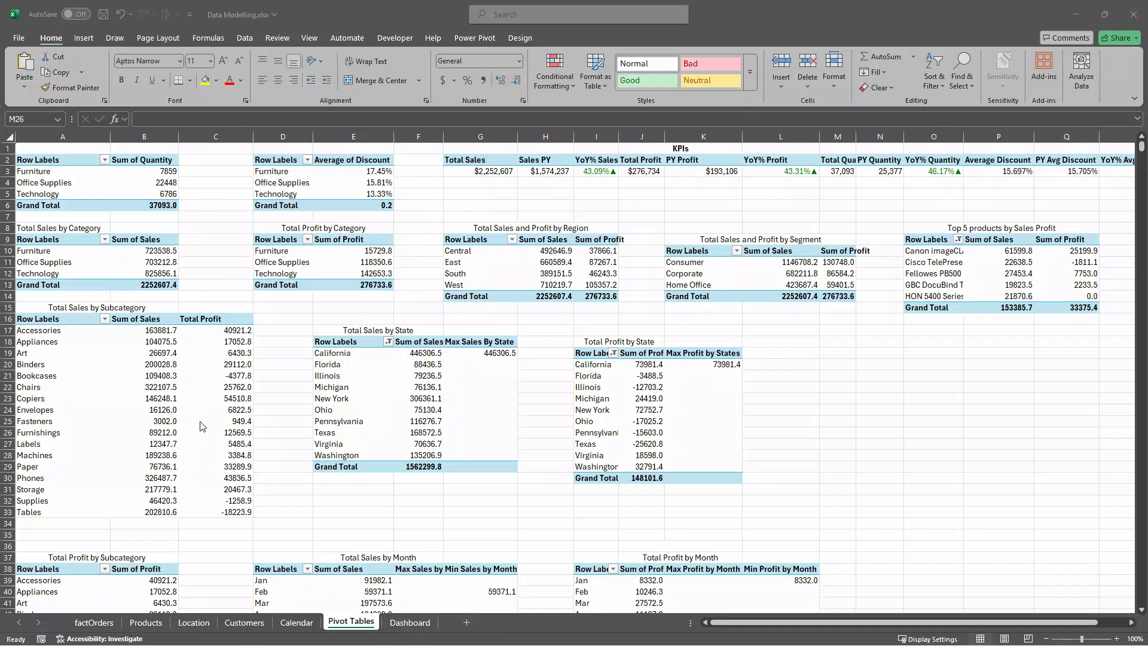
Look through the factOrders, Products, Location, Customers and Calendar source tables in the workbook.
click(95, 623)
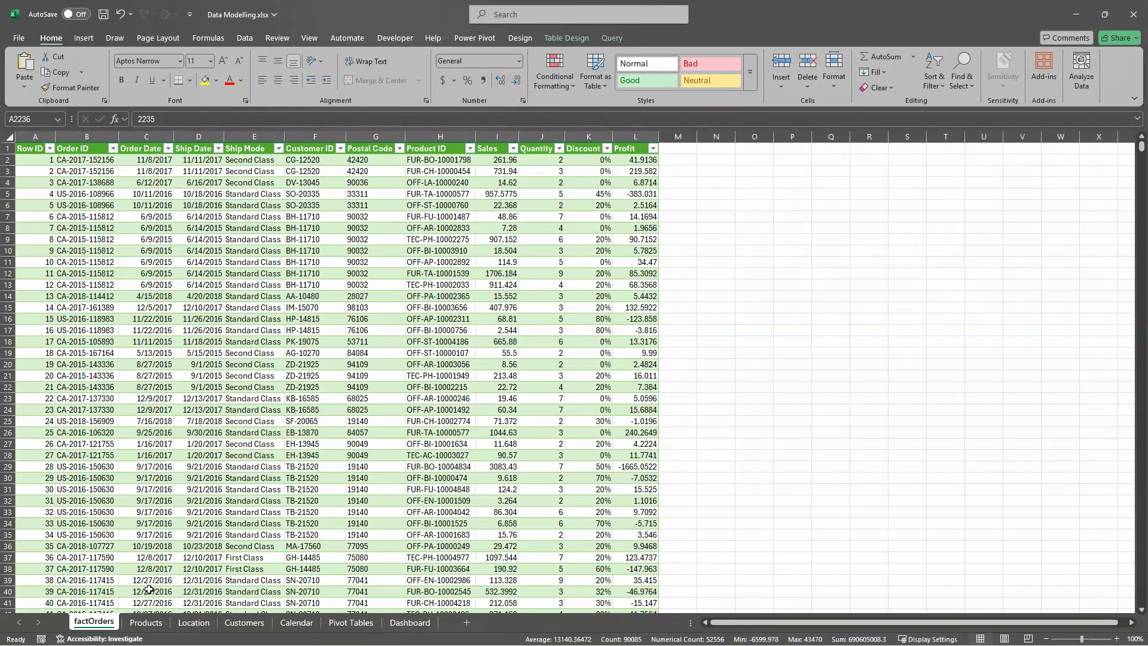
click(146, 622)
click(195, 623)
click(242, 623)
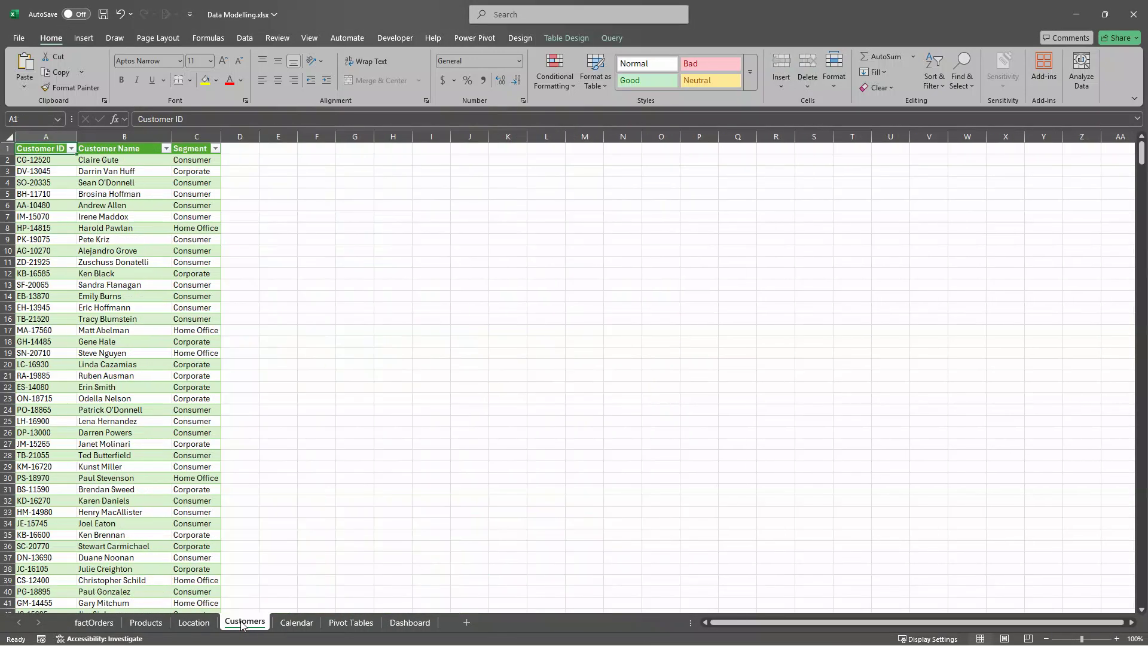
click(297, 624)
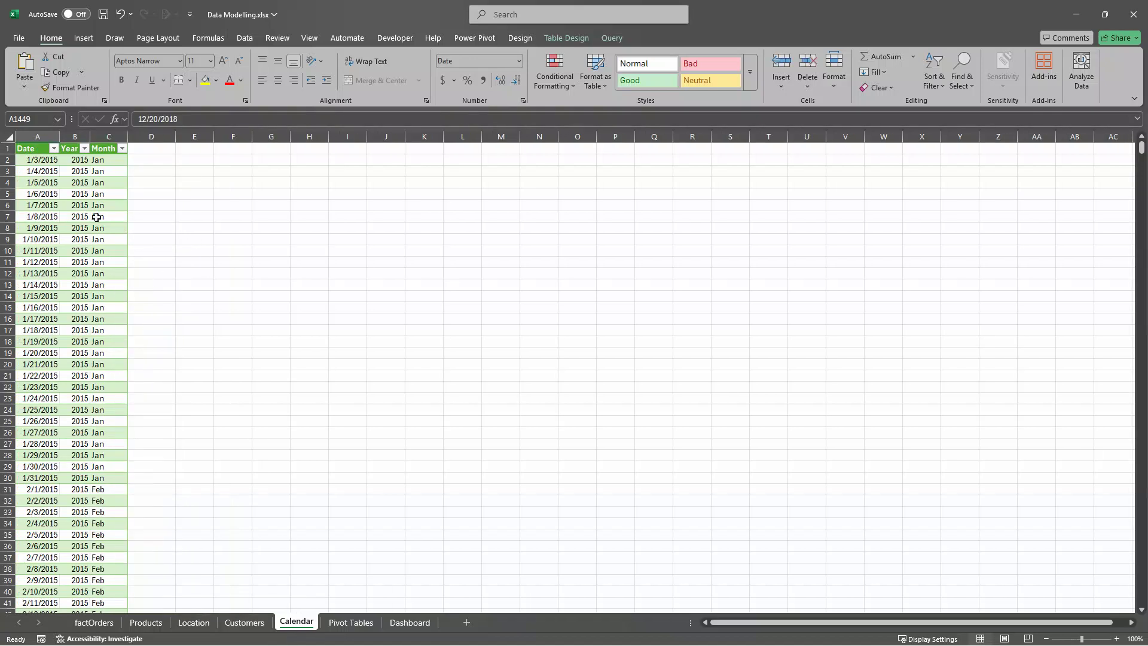
scroll(73, 364, down, 3)
scroll(72, 363, up, 3)
Open the Power Pivot data model and review its factOrders, Products, Location, Customers and Calendar tables.
click(473, 38)
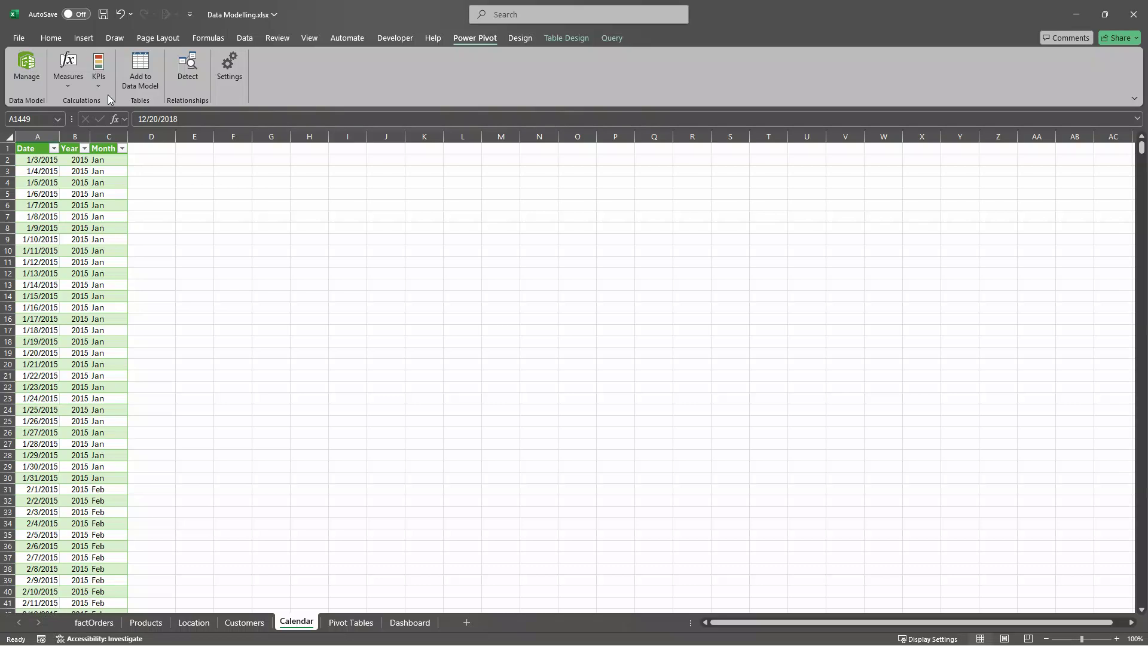
click(21, 76)
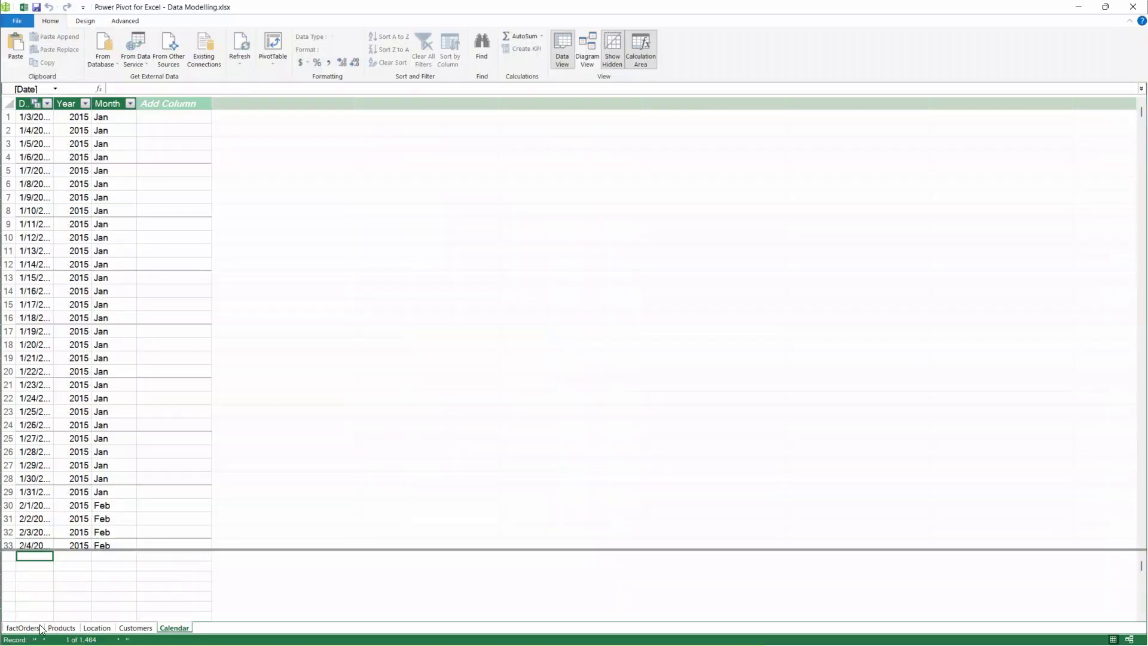
click(24, 628)
click(60, 627)
click(97, 628)
click(136, 628)
click(174, 628)
Examine the relationships between factOrders and its dimension tables in the model diagram, and close the data model.
click(587, 49)
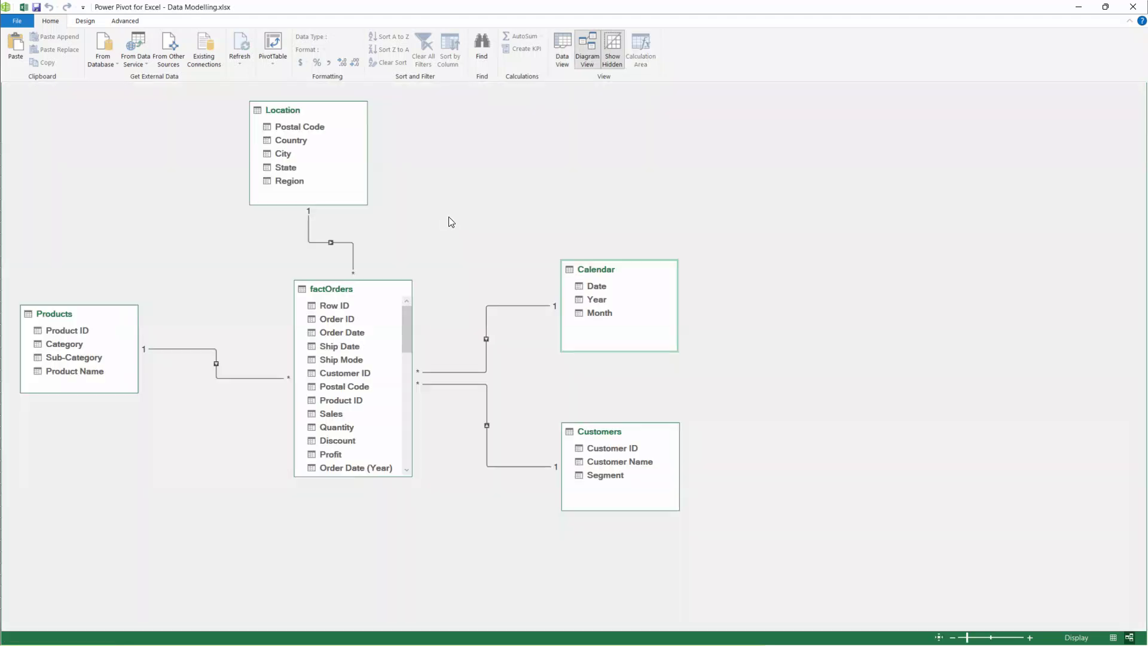
click(307, 225)
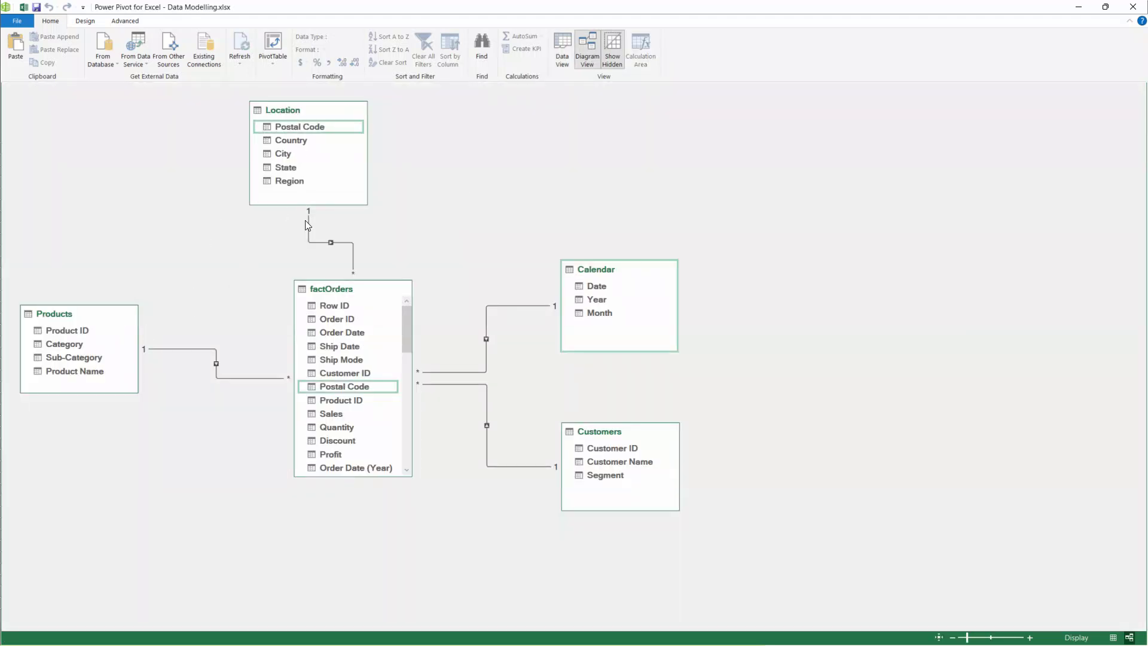
mouse_move(442, 371)
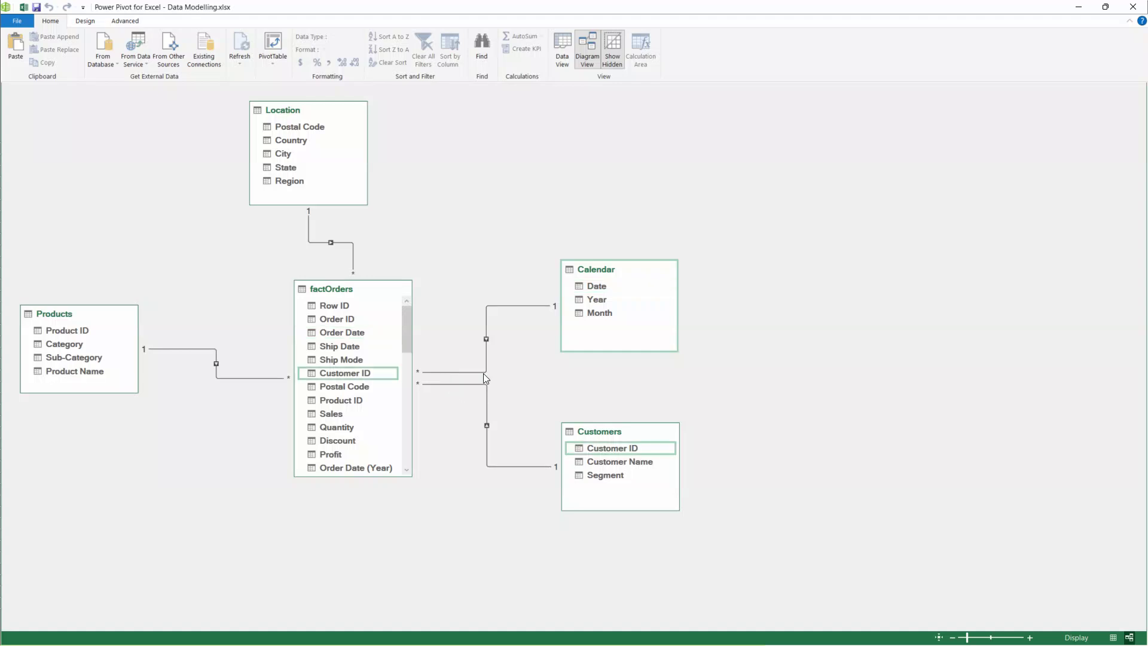
click(1133, 9)
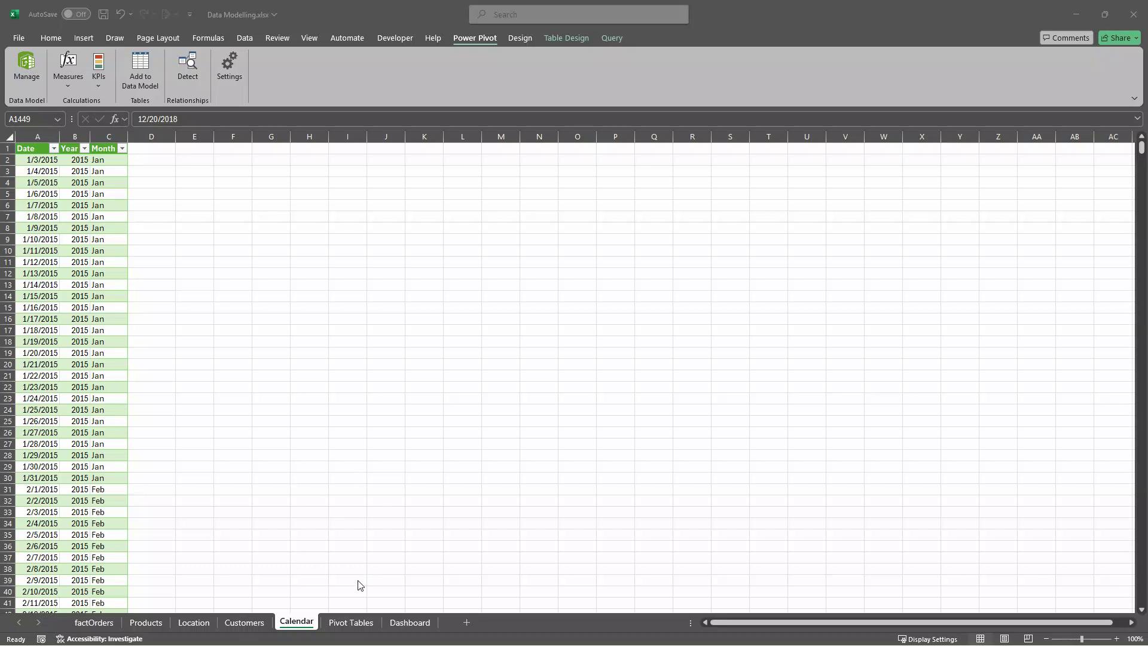
Review the KPI, category, region, segment, state and monthly summaries on the Pivot Tables sheet.
click(348, 624)
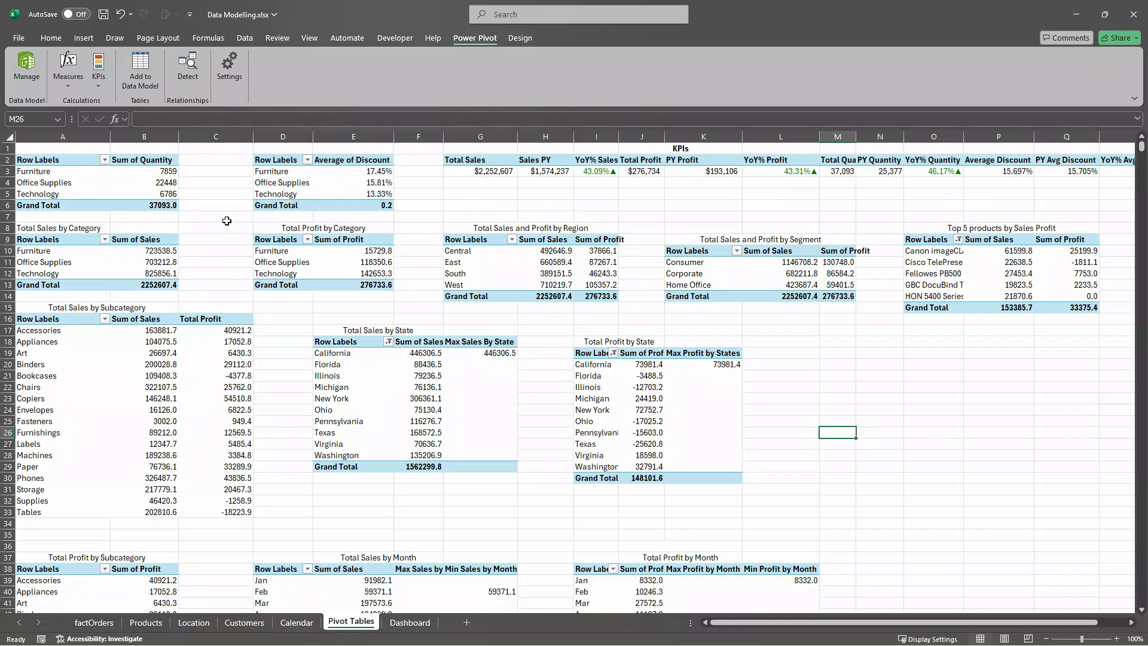
scroll(433, 377, down, 2)
scroll(433, 376, down, 20)
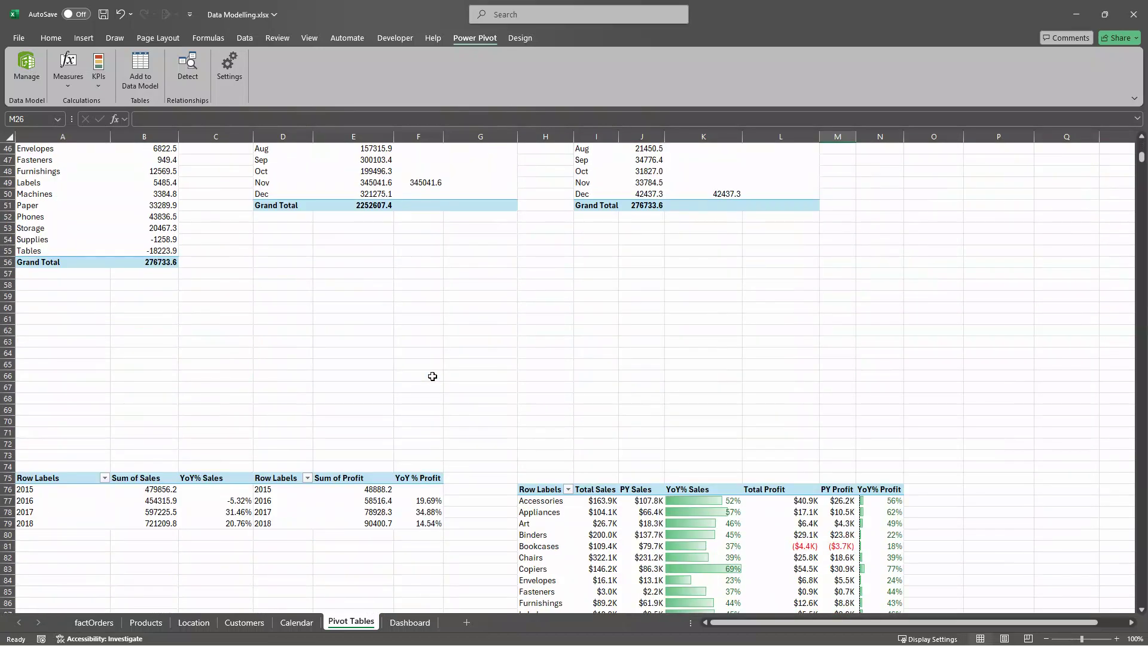
scroll(432, 376, up, 8)
scroll(432, 376, up, 15)
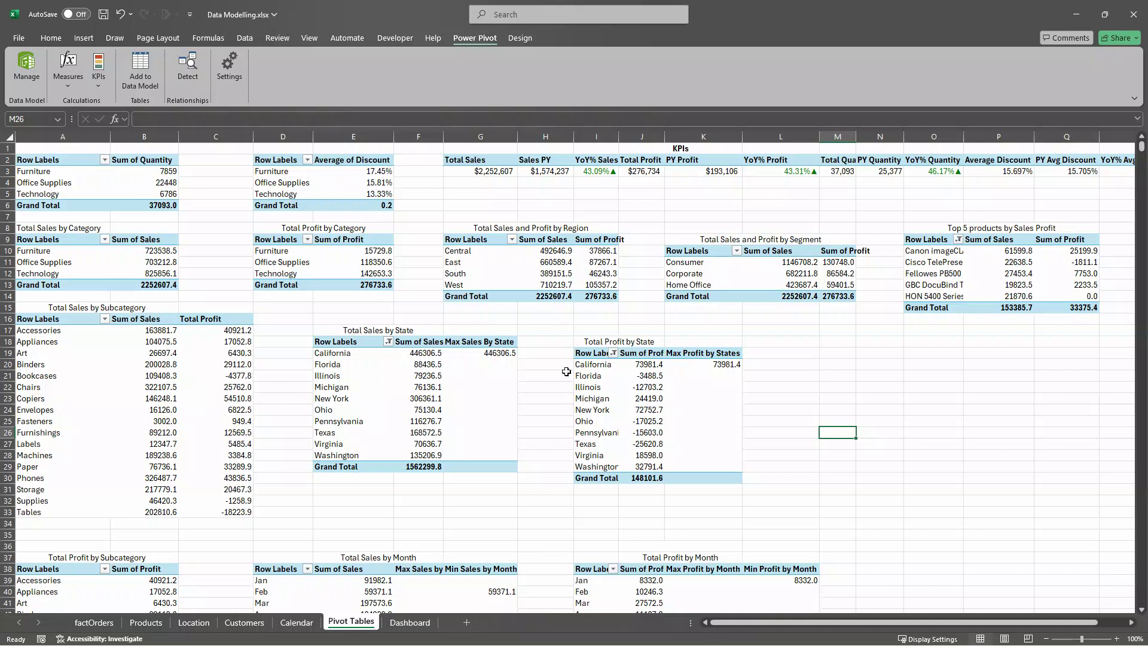
drag(741, 624, 689, 607)
scroll(277, 381, down, 8)
scroll(354, 381, up, 8)
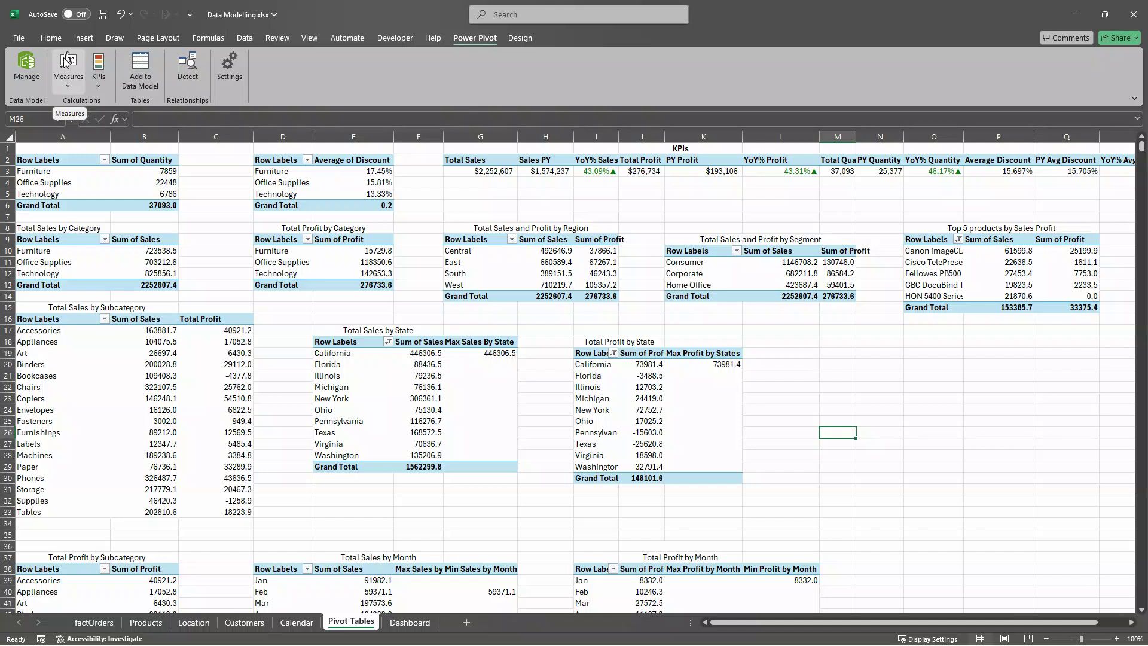
Open the list of existing measures and enlarge it to read their full DAX formulas.
click(65, 59)
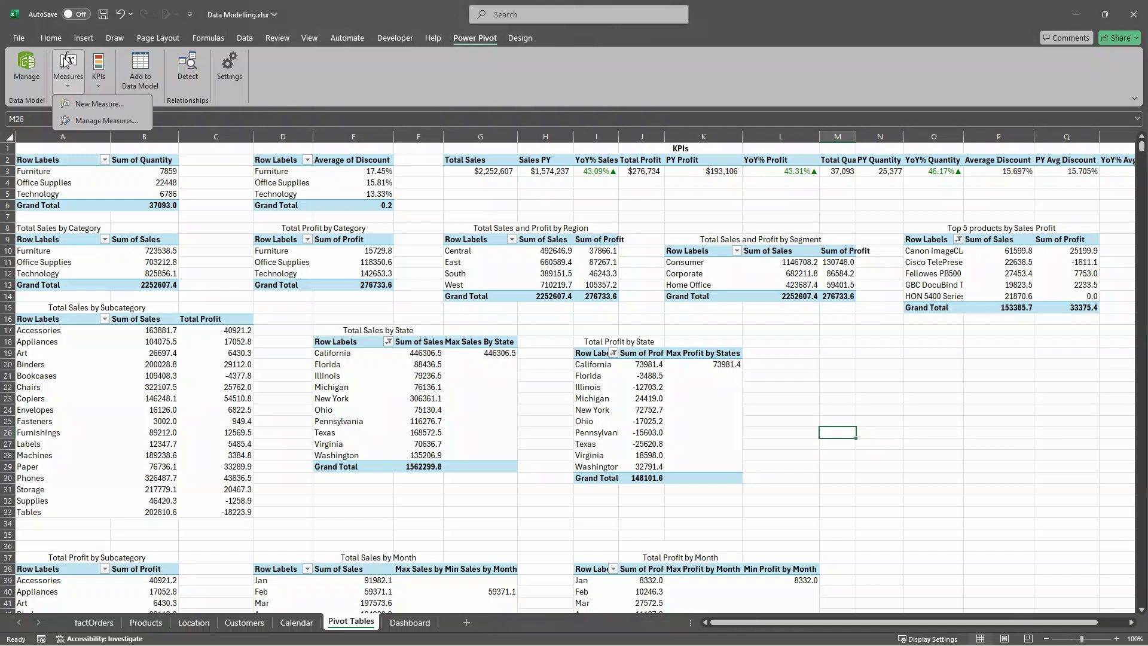
click(88, 121)
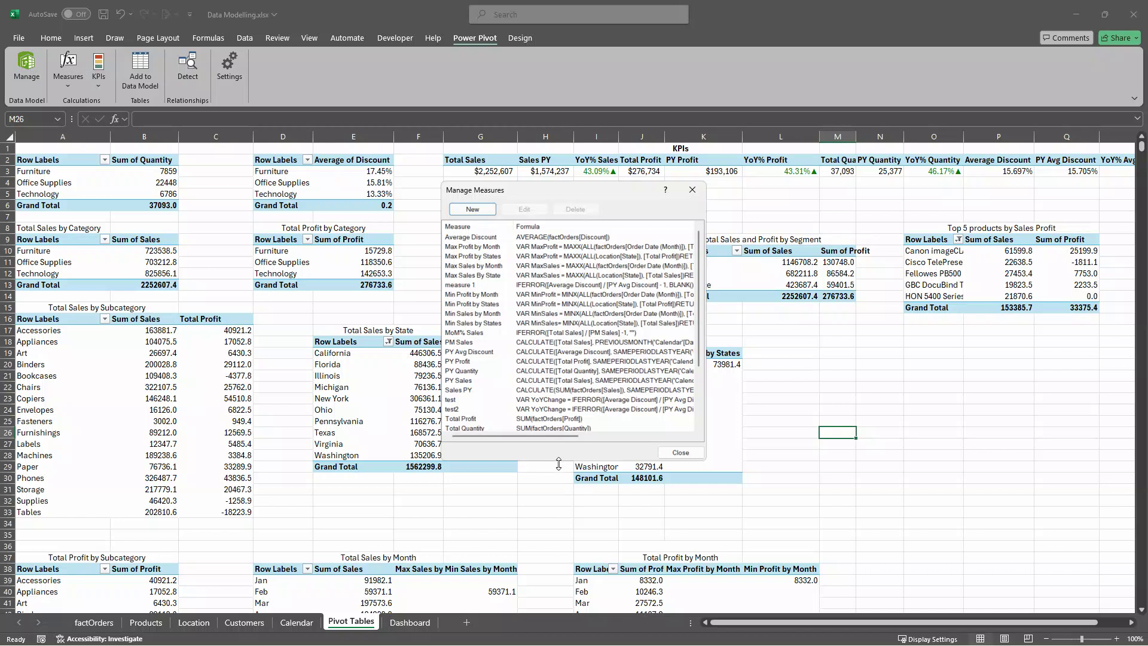
drag(559, 464, 558, 574)
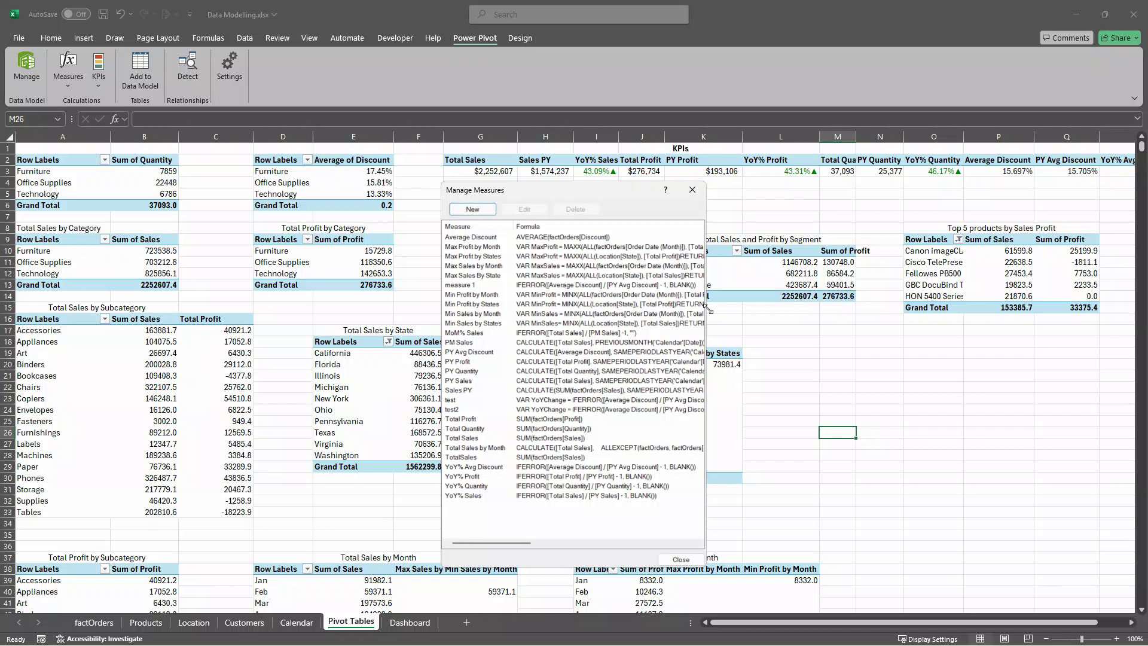
drag(707, 307, 1062, 299)
scroll(578, 347, right, 3)
scroll(578, 347, left, 3)
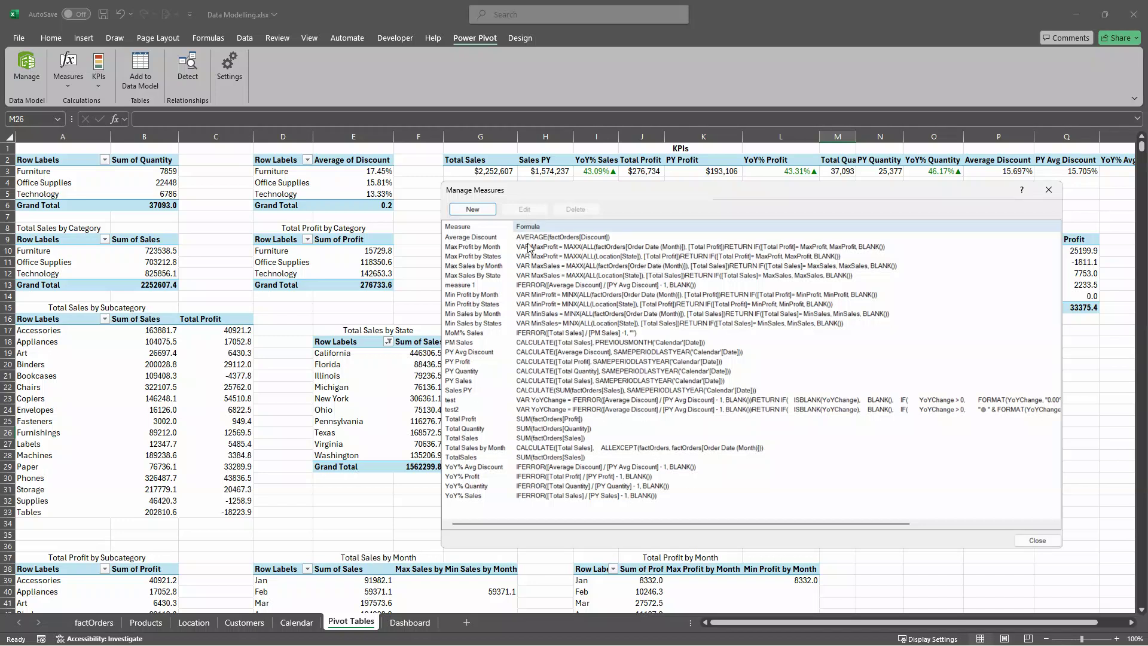
Draft a factOrders measure named "Total sales" with the formula =SUM(factOrders[Sales]) and check the formula for errors.
click(473, 210)
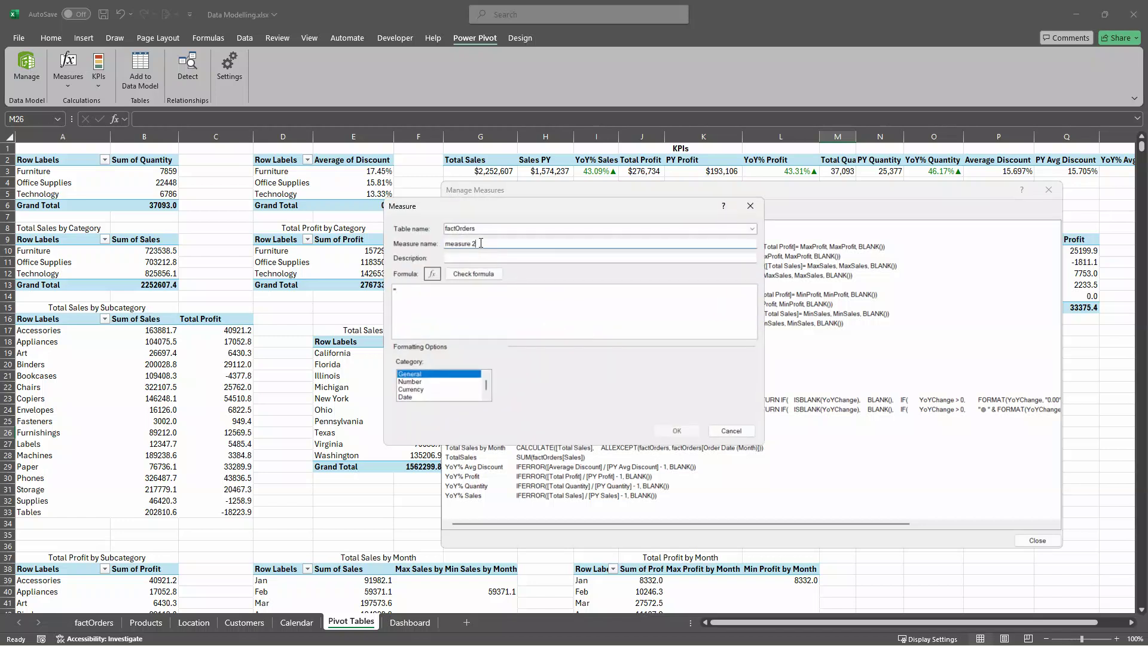
click(414, 286)
drag(484, 245, 438, 238)
text(Total sales)
click(407, 289)
text(sum)
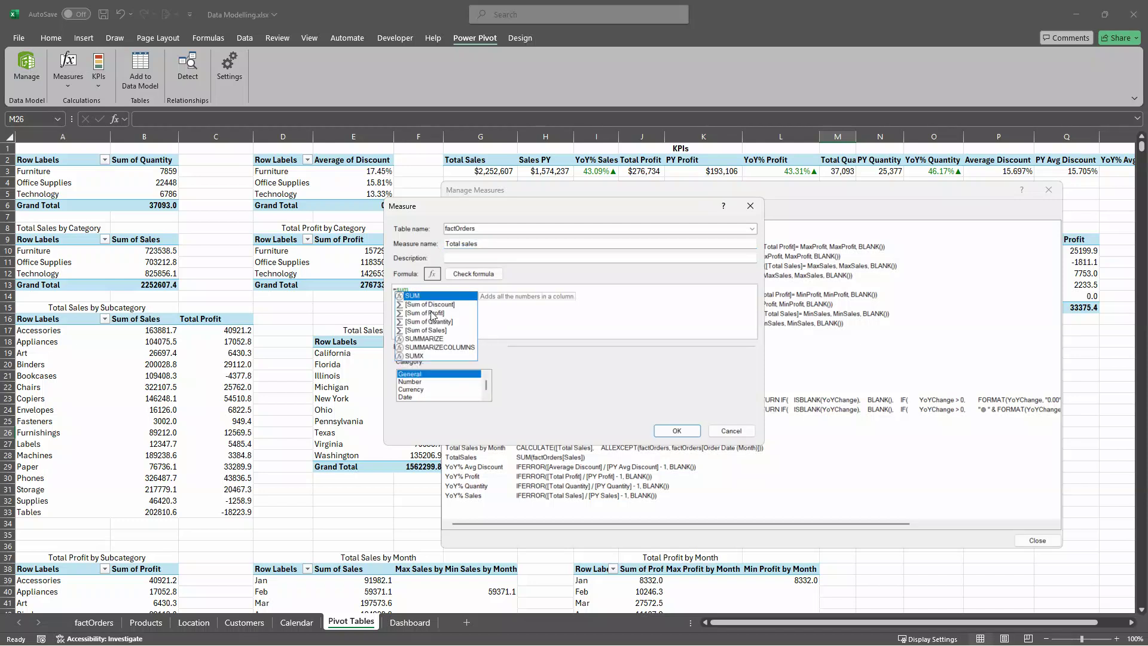
key(Tab)
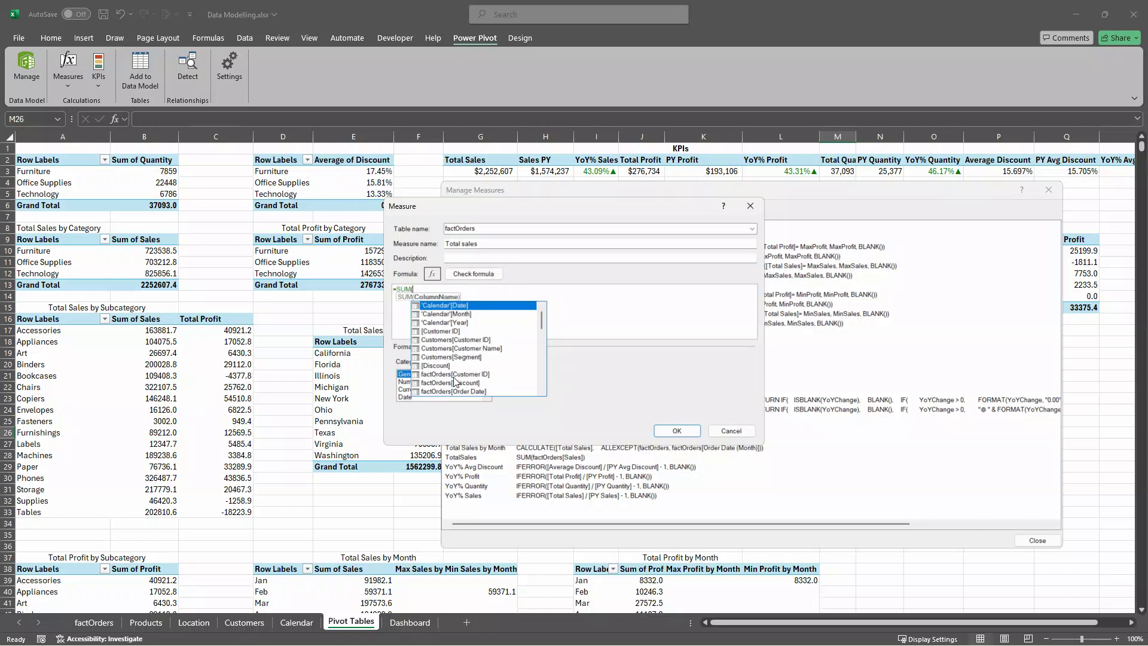
scroll(461, 370, down, 2)
scroll(460, 370, down, 2)
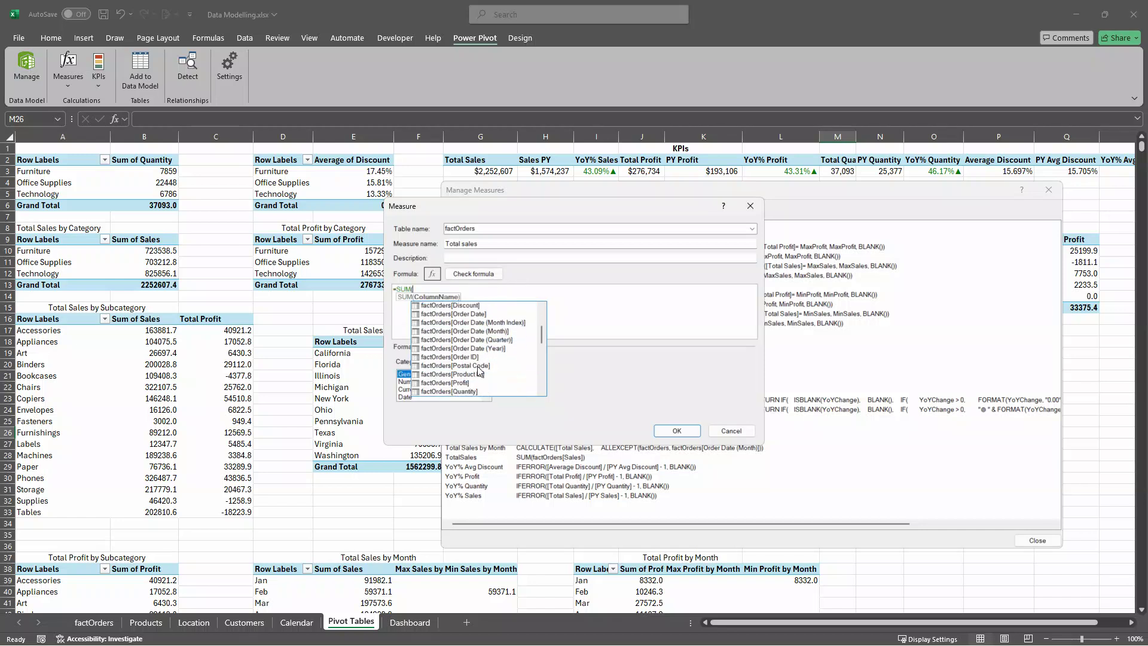
double_click(455, 382)
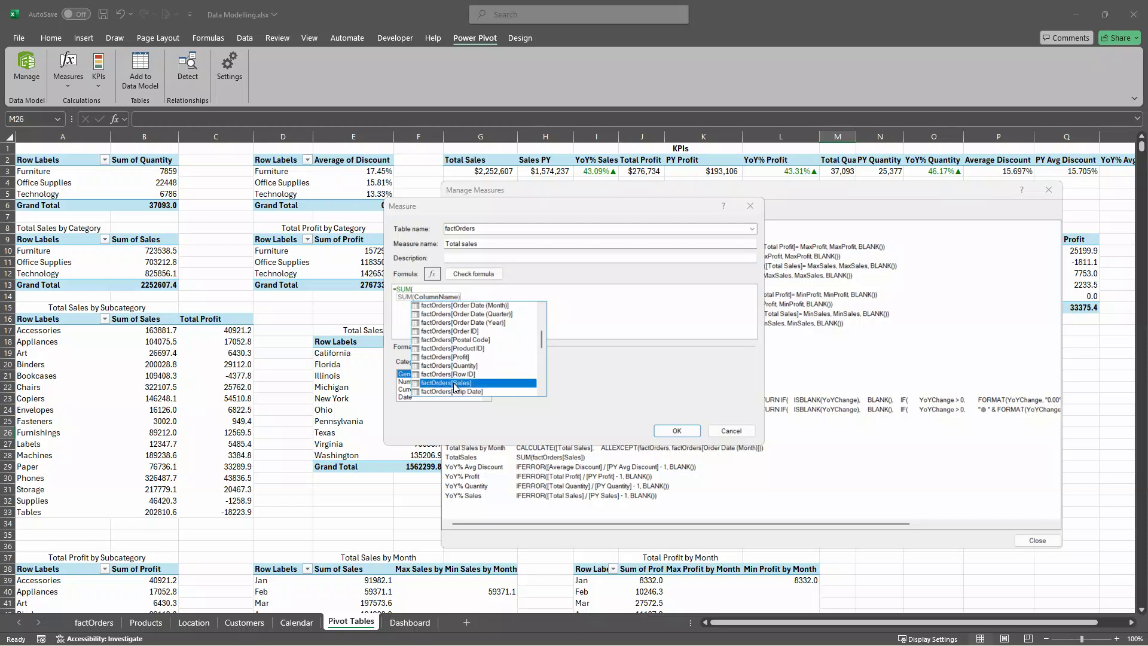
text())
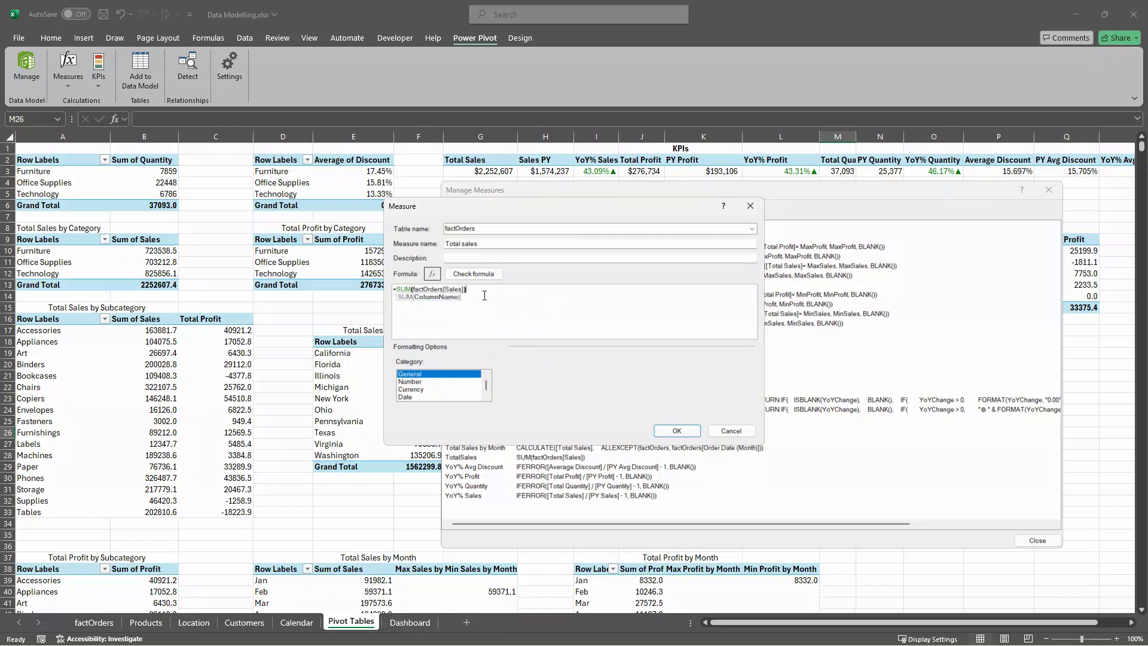
click(485, 275)
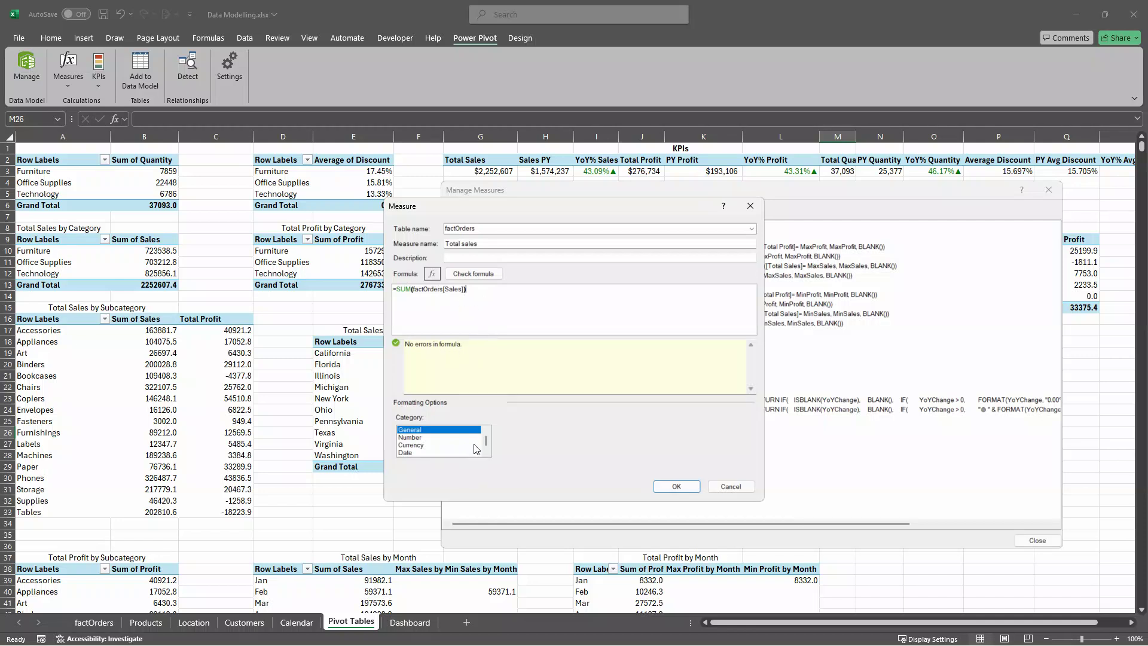
Try the Number, Currency and Date format categories on the draft measure, discard it and close the measure list.
click(413, 437)
click(415, 446)
click(410, 453)
click(411, 446)
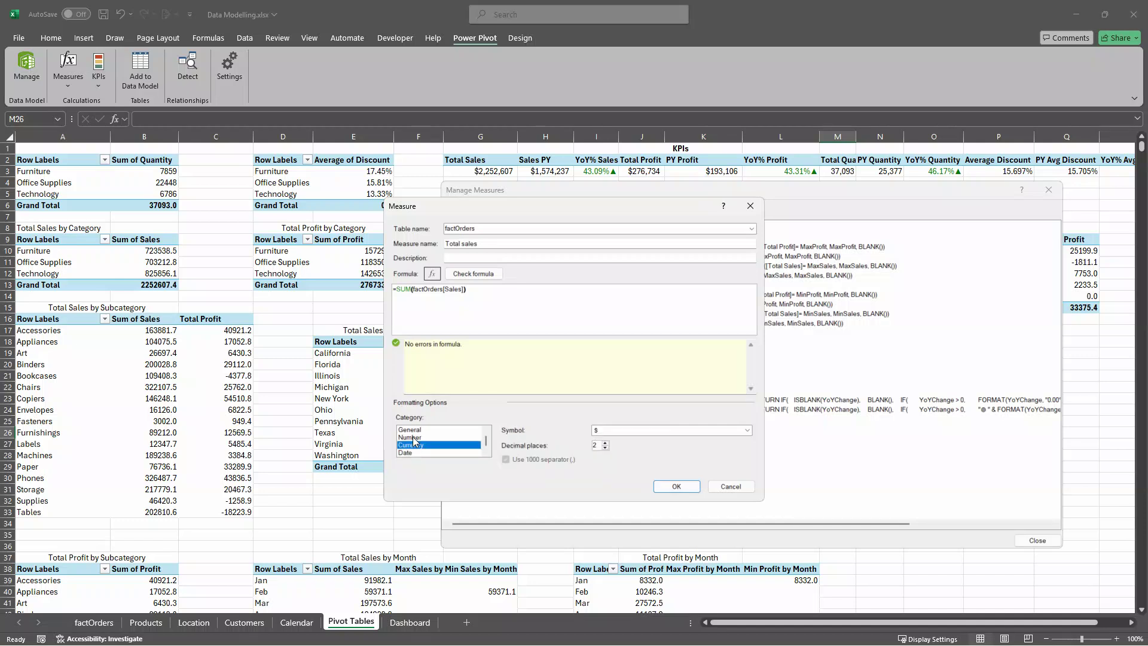
click(413, 438)
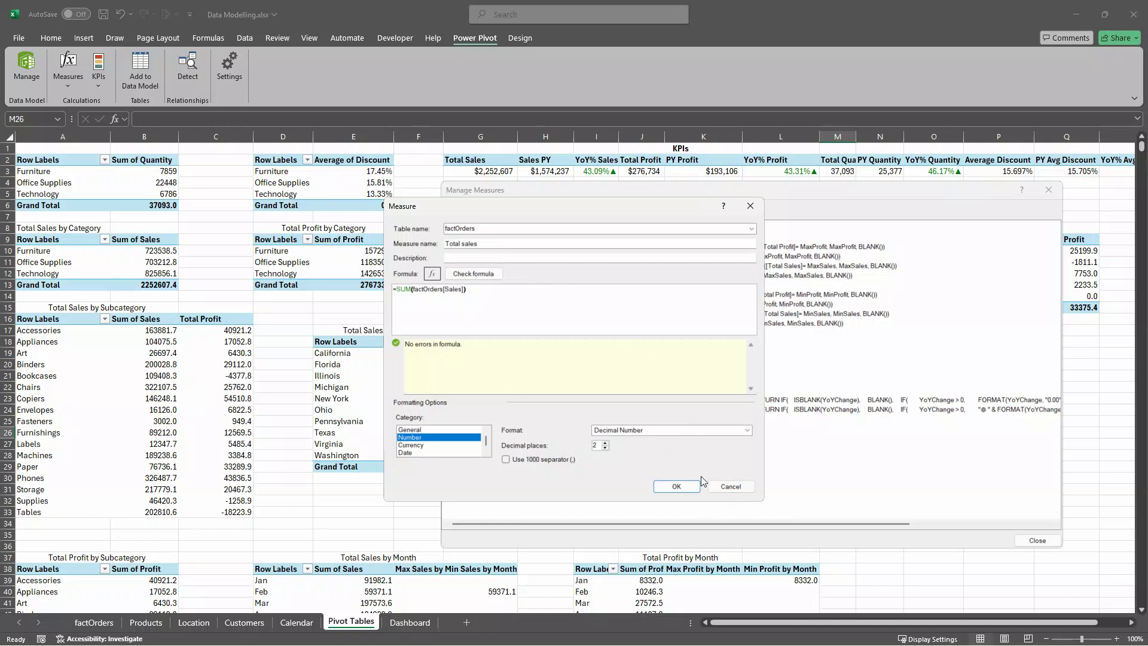
click(731, 486)
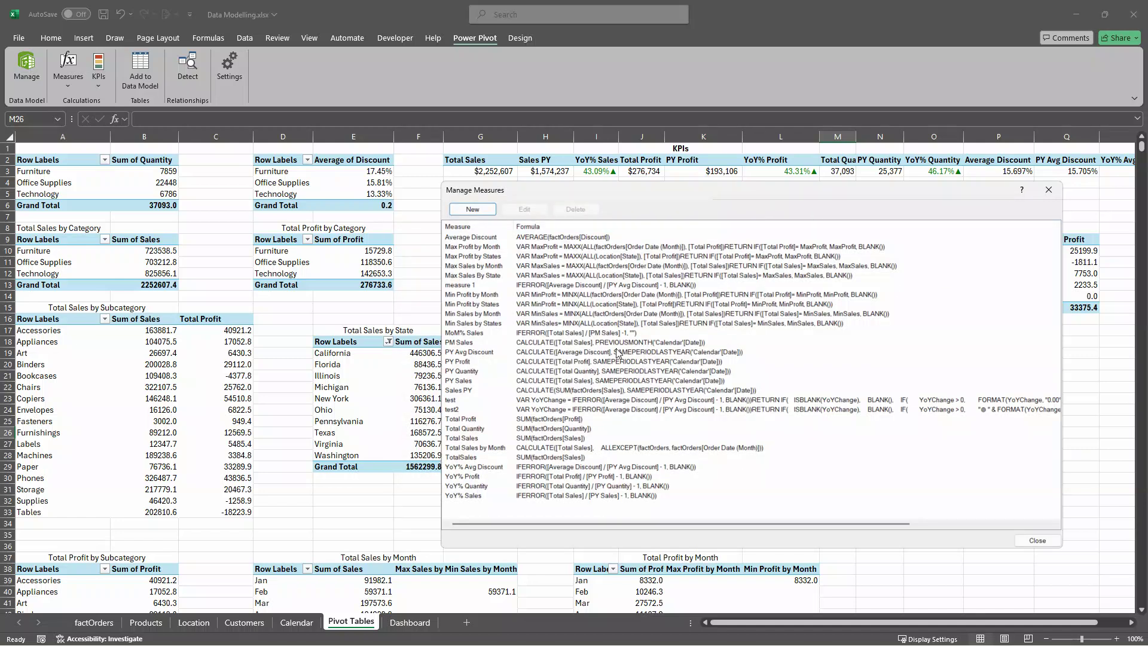
click(1049, 190)
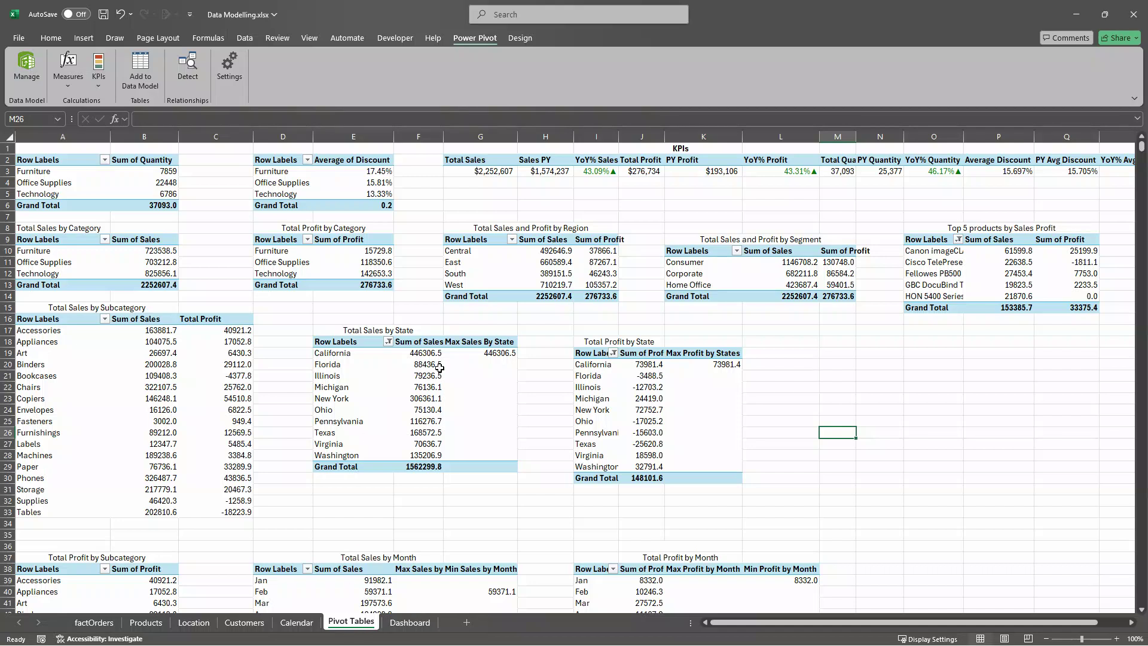
Browse the measures and fields available to the Total Sales by State PivotTable, and close its field list.
right_click(328, 339)
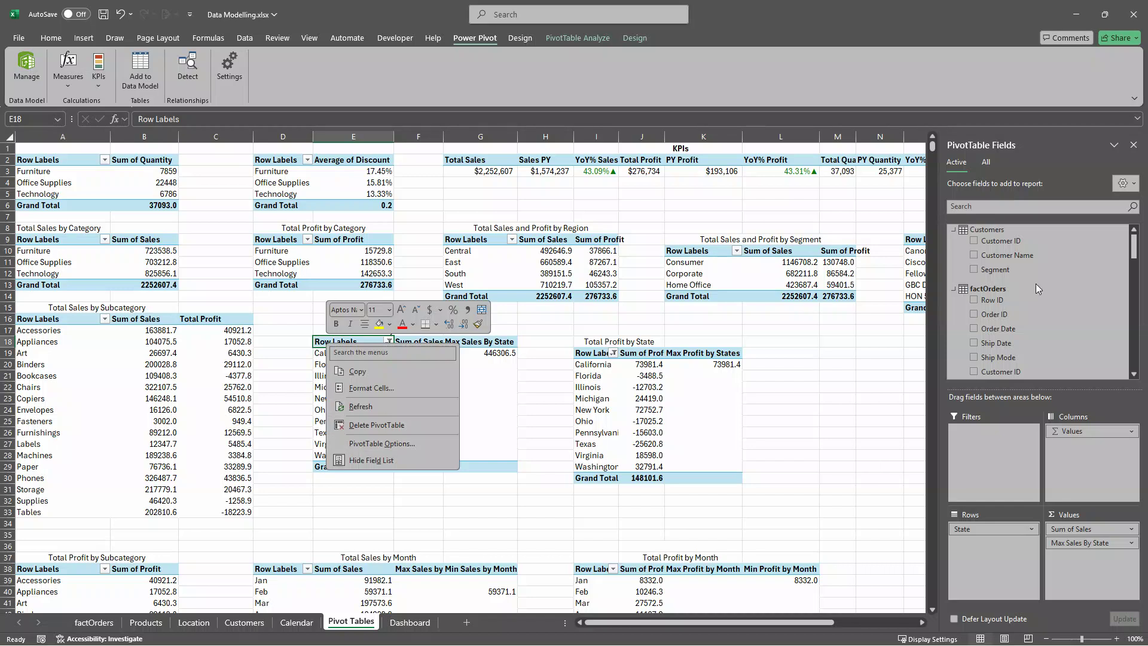
click(1001, 292)
scroll(993, 292, down, 12)
scroll(997, 299, up, 2)
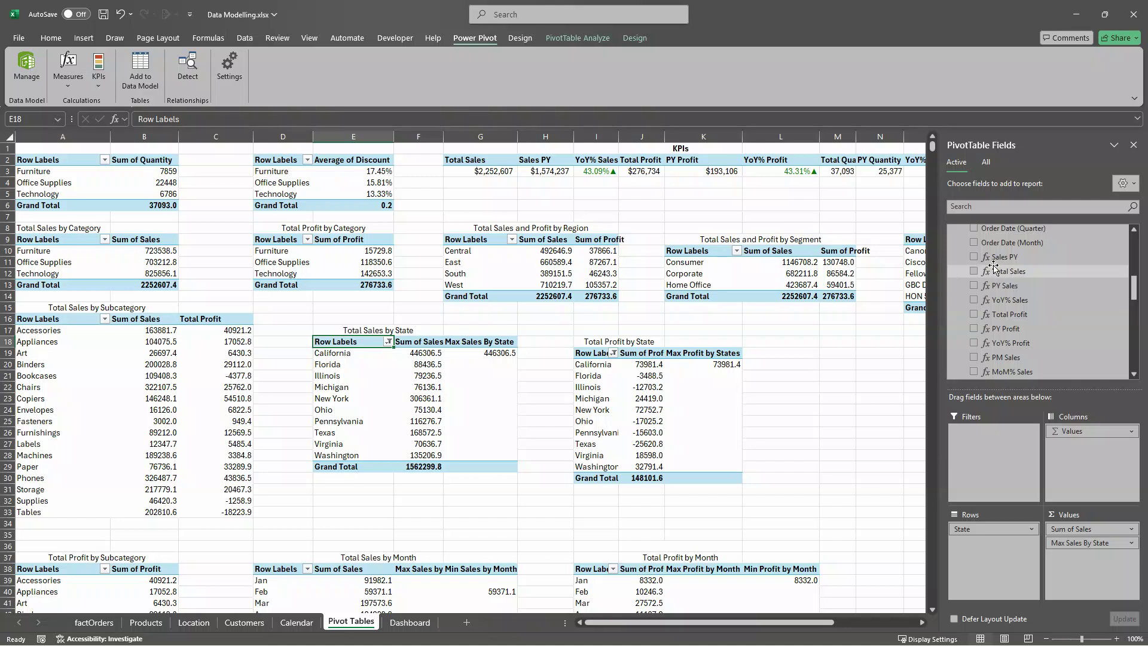
scroll(1000, 320, down, 5)
scroll(1002, 308, down, 2)
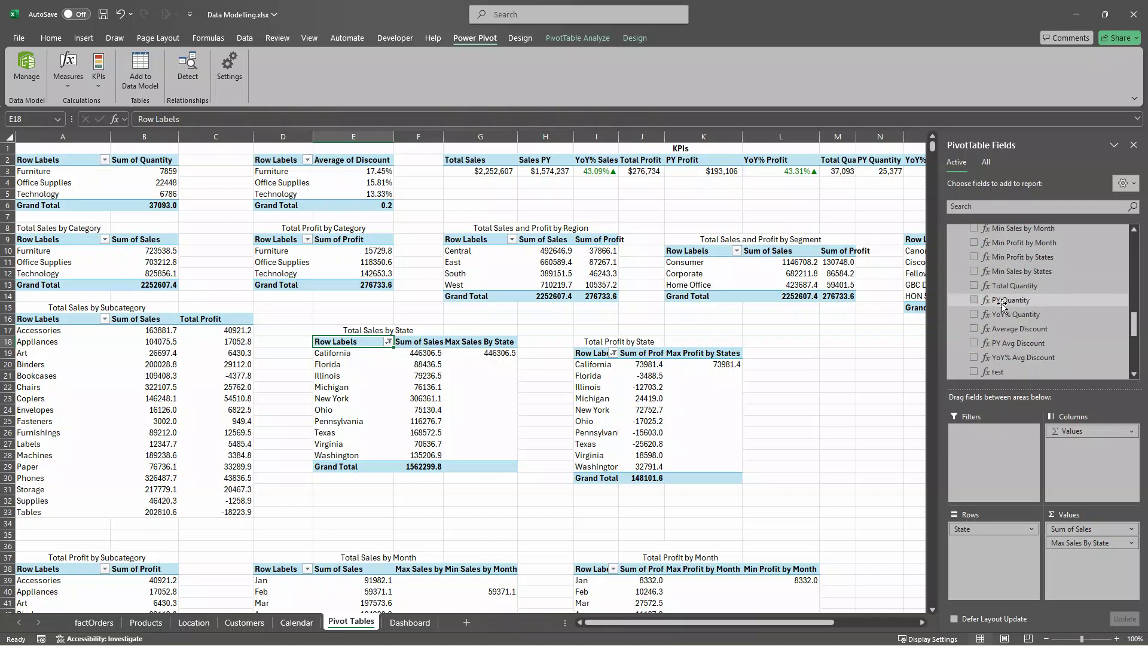
scroll(1003, 298, down, 5)
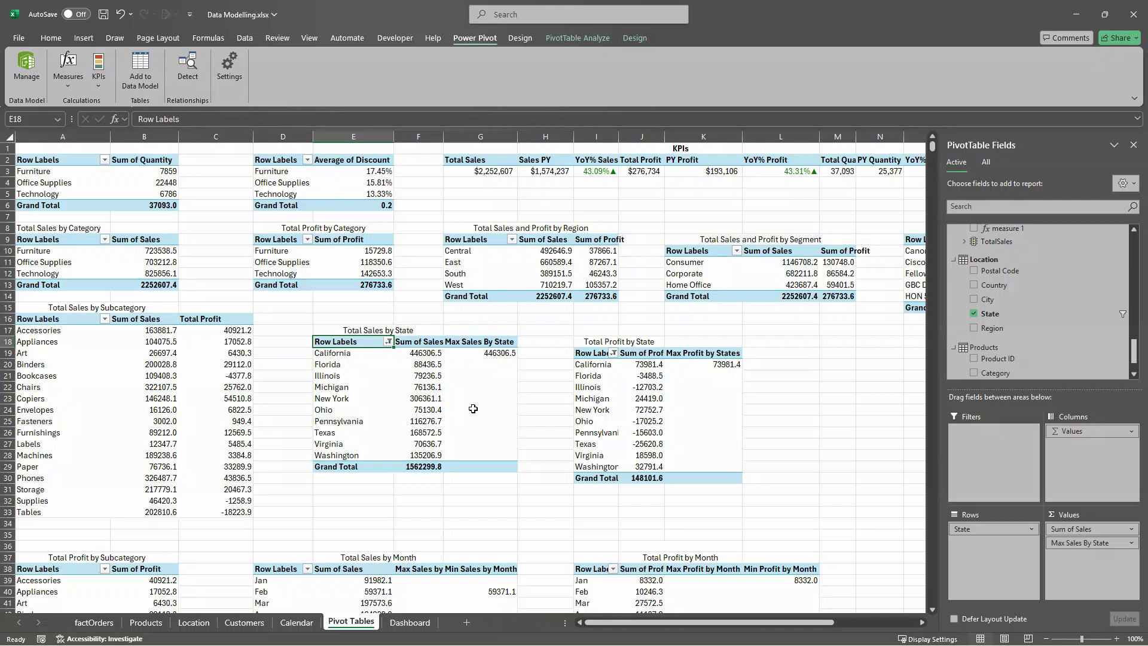
click(1134, 145)
Examine the maximum and minimum sales and profit columns in the state and month PivotTables.
mouse_move(735, 622)
mouse_down()
mouse_move(779, 624)
mouse_move(718, 624)
mouse_up()
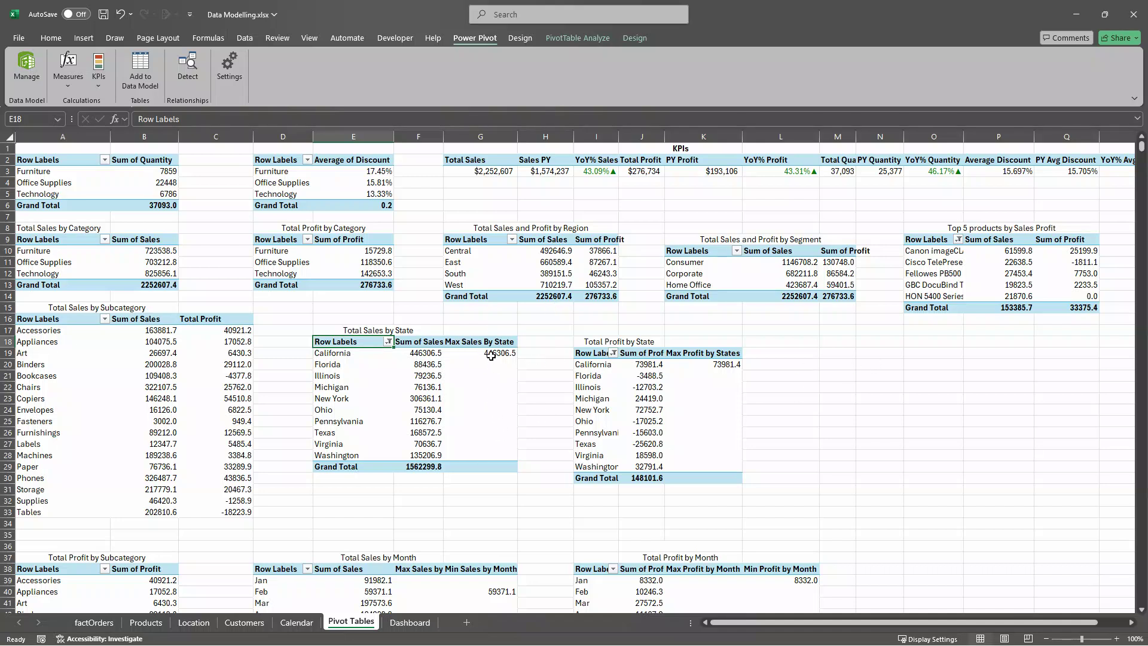
scroll(489, 372, down, 2)
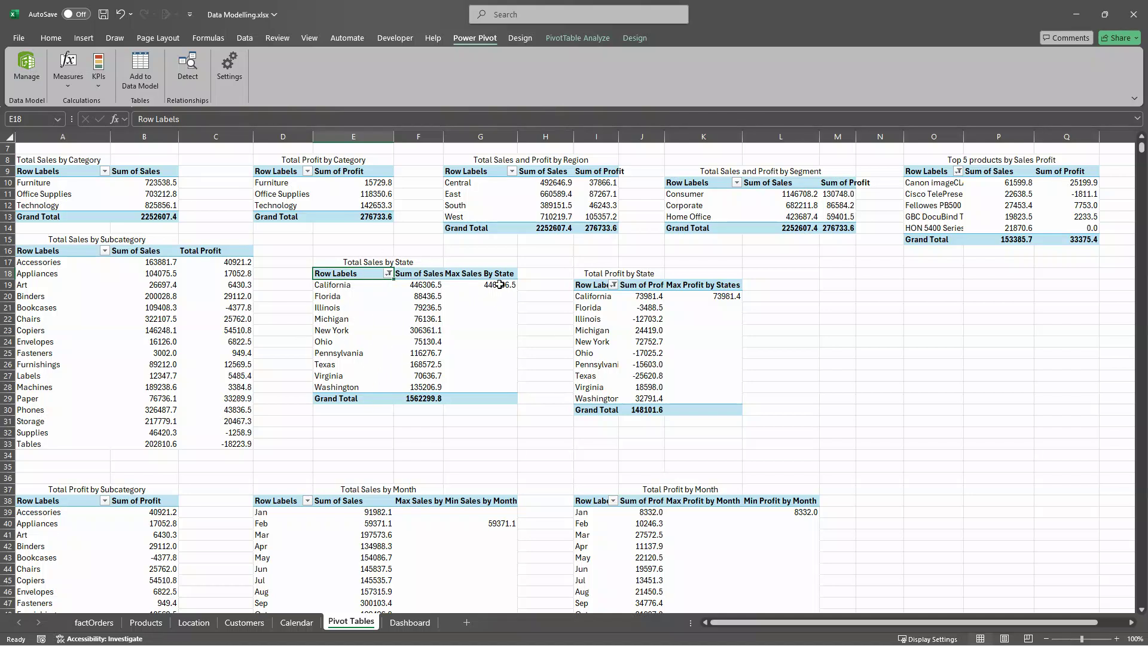
mouse_move(494, 285)
scroll(635, 437, down, 5)
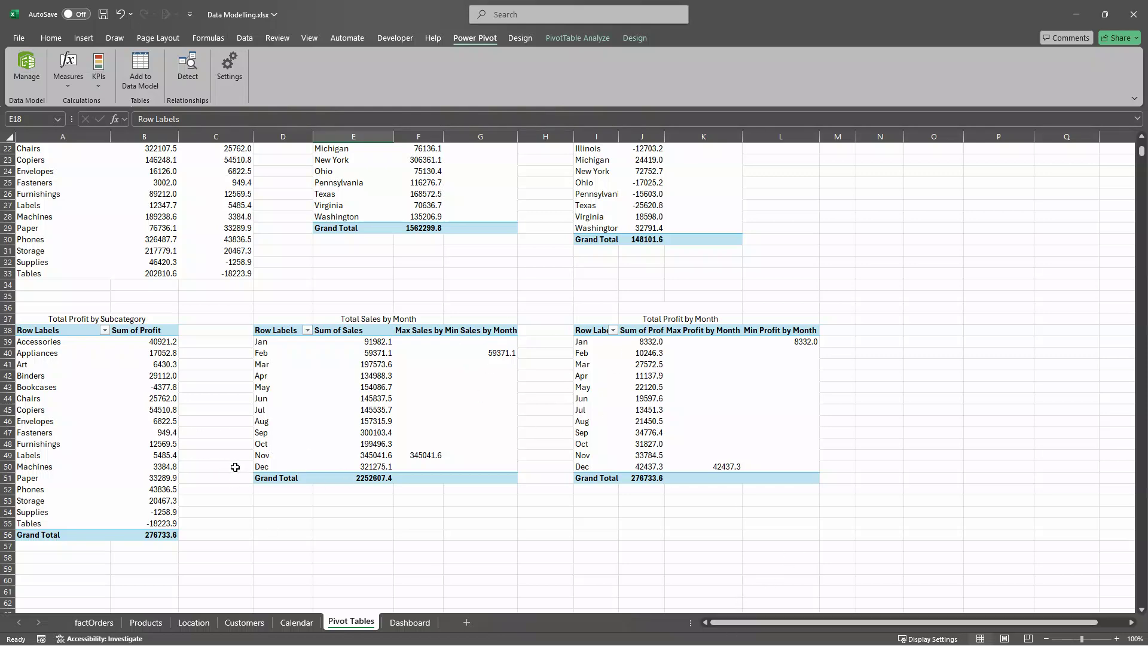
Select the PY Sales values in the subcategory year-over-year PivotTable and browse the available conditional formatting rules and icon sets.
scroll(237, 461, up, 6)
scroll(318, 429, down, 16)
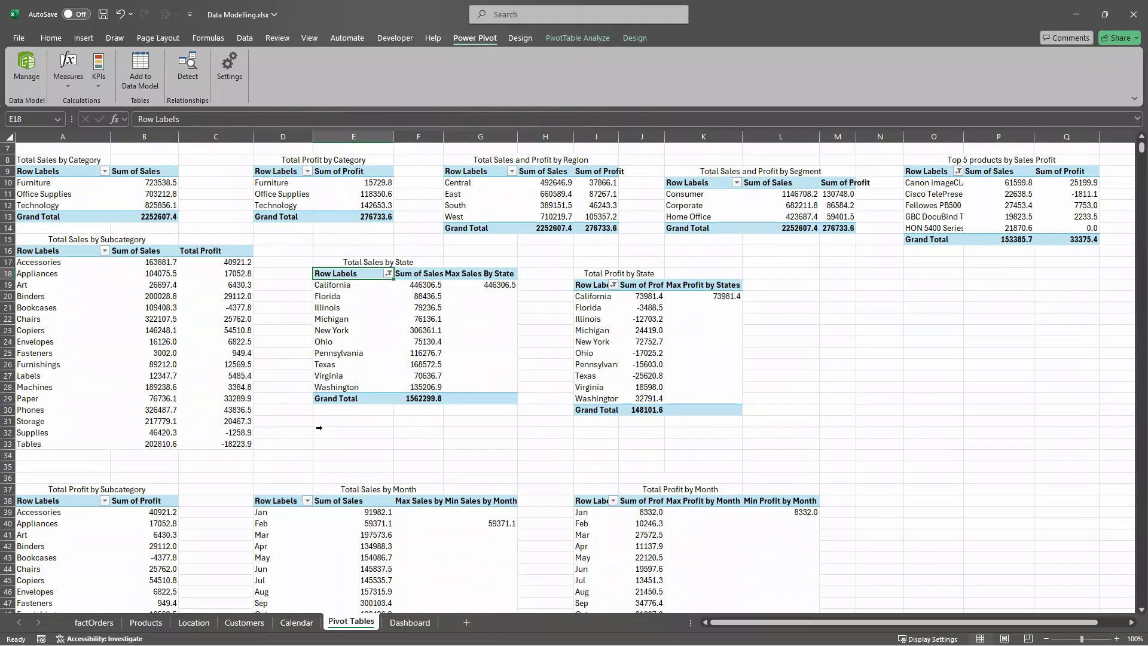
scroll(319, 427, down, 4)
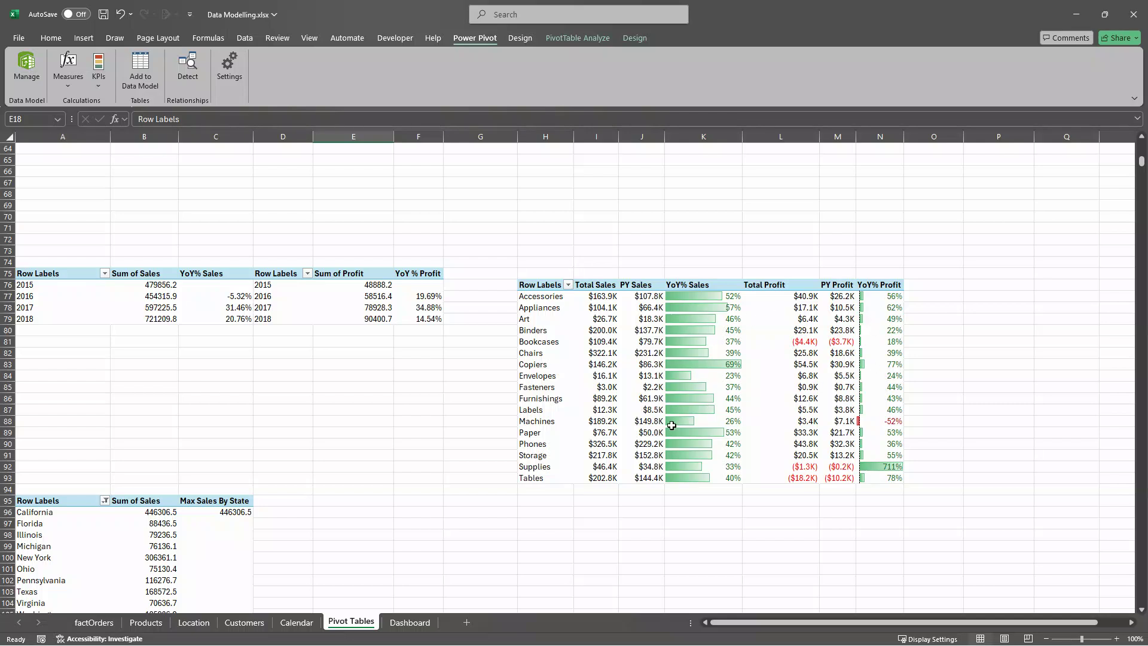
drag(652, 296, 651, 478)
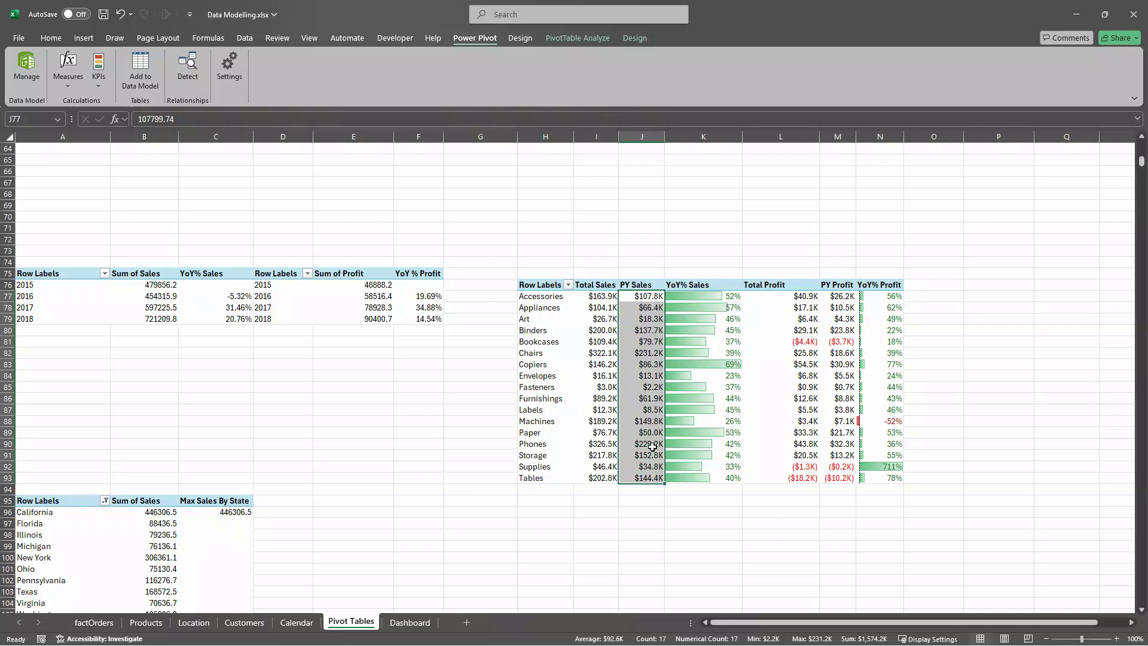
click(51, 38)
click(563, 84)
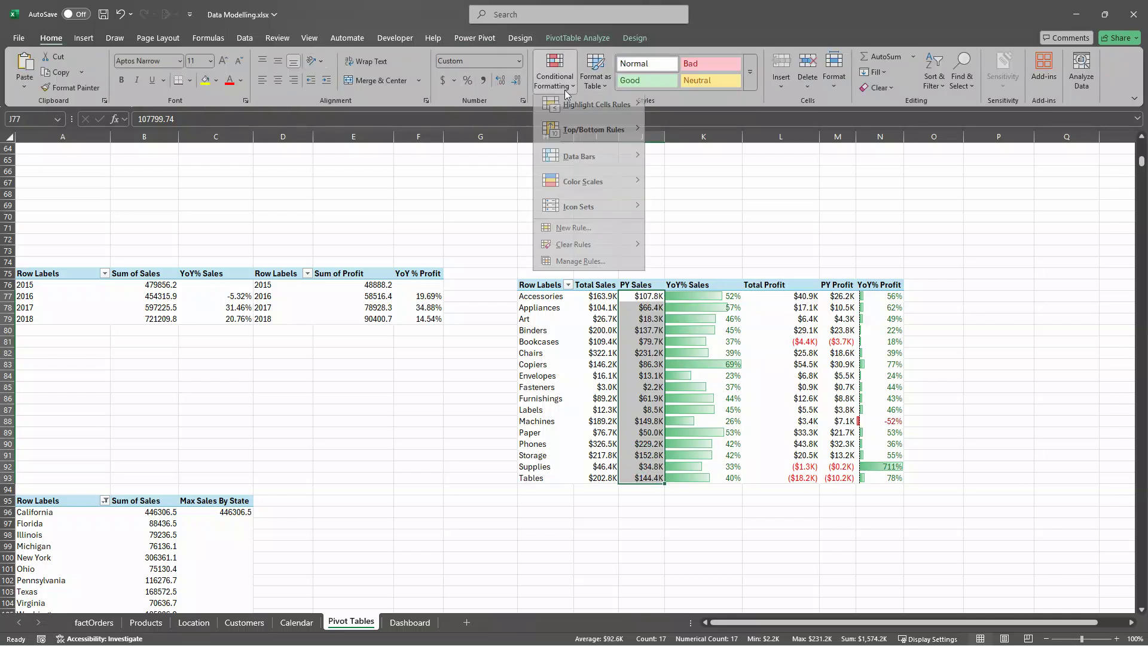
mouse_move(592, 115)
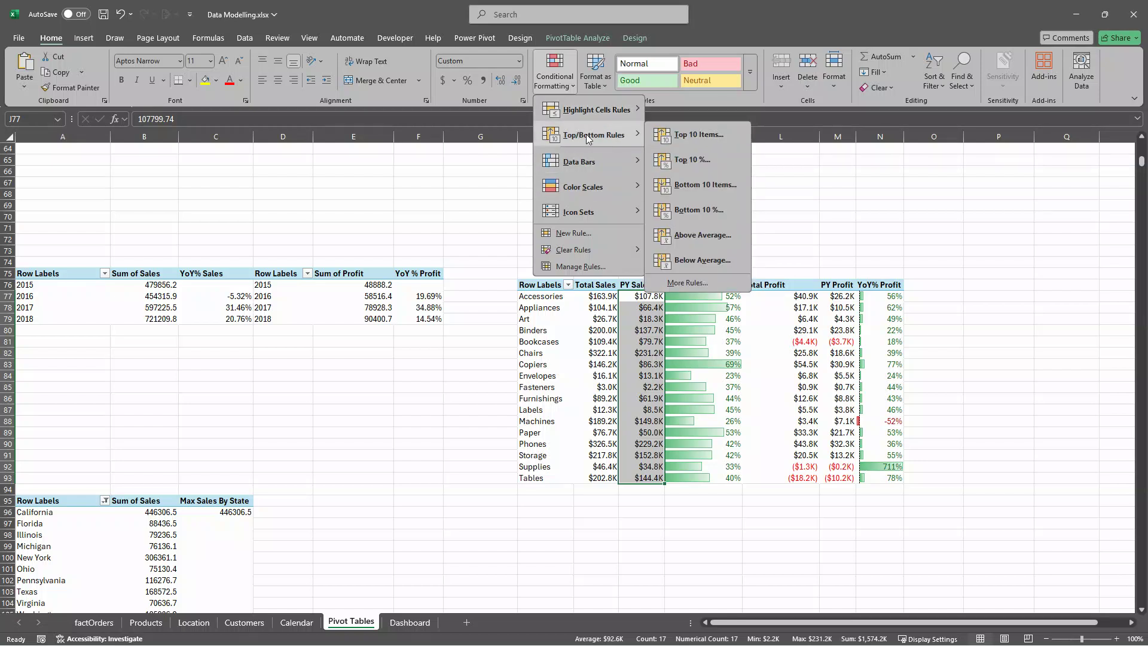
mouse_move(591, 167)
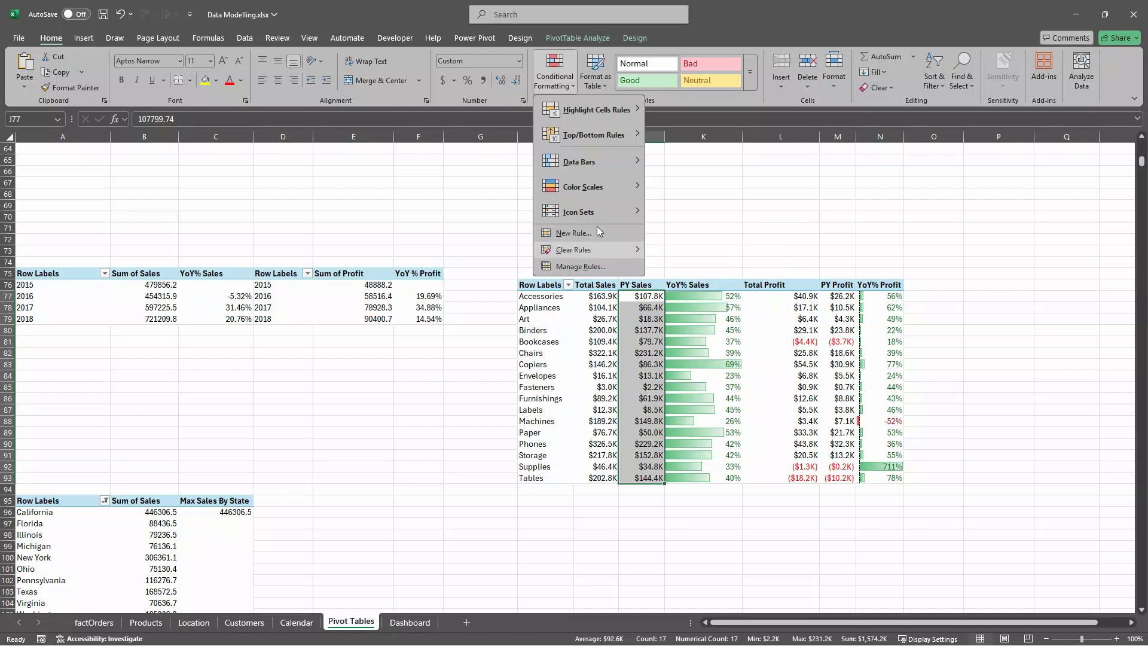
mouse_move(604, 211)
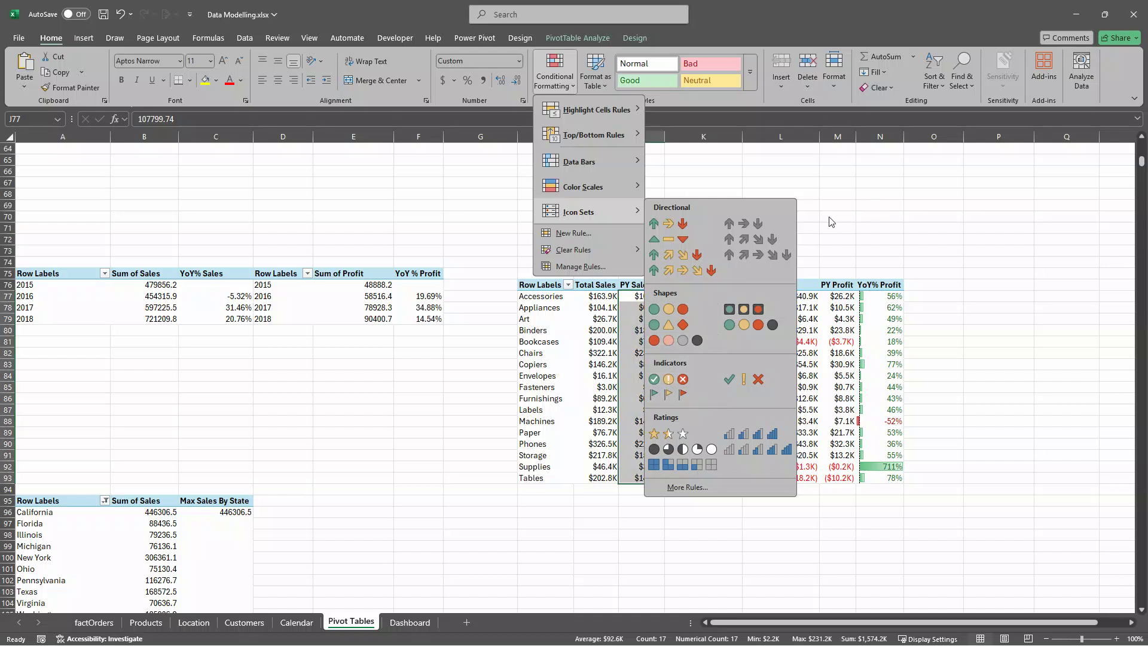
click(839, 230)
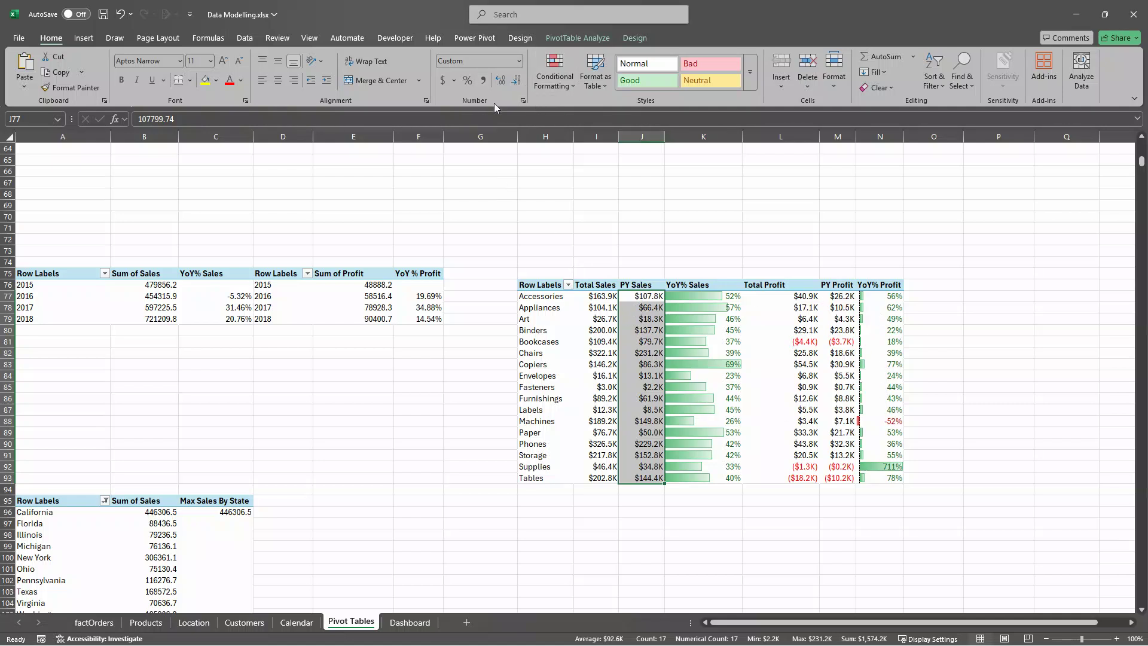
Inspect the custom number format codes for the selected PY Sales values and close the cell format settings without changes.
click(523, 100)
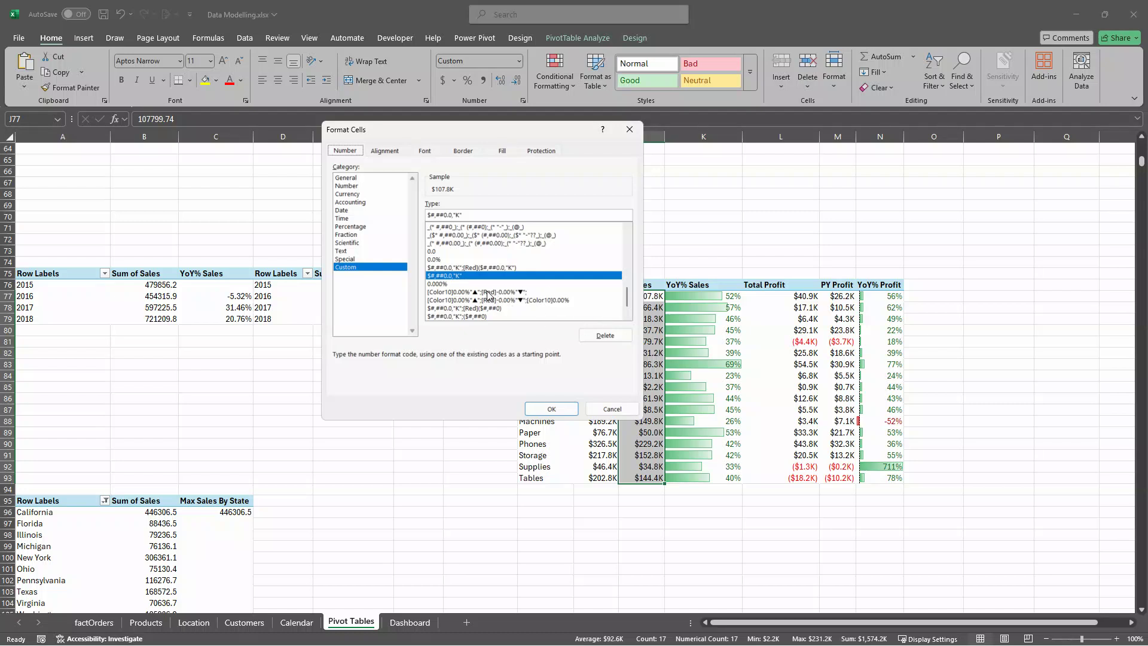
scroll(487, 296, down, 1)
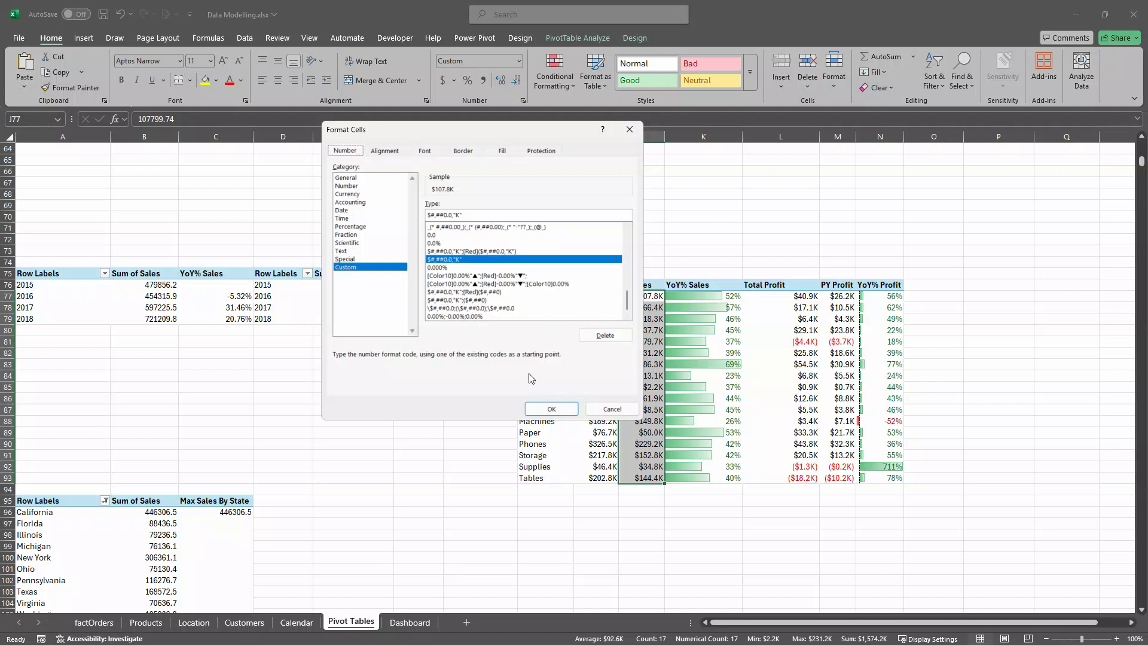
click(609, 409)
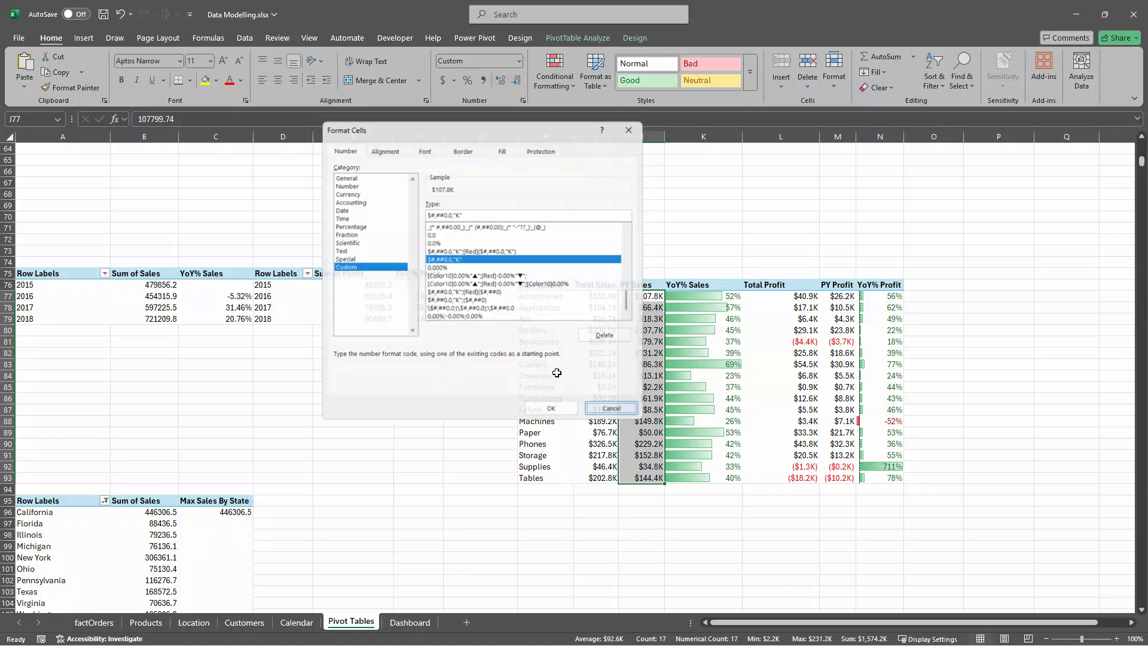
Examine the state and product PivotTables below the subcategory one, and return to the KPI tables at the start of the sheet.
scroll(415, 503, down, 13)
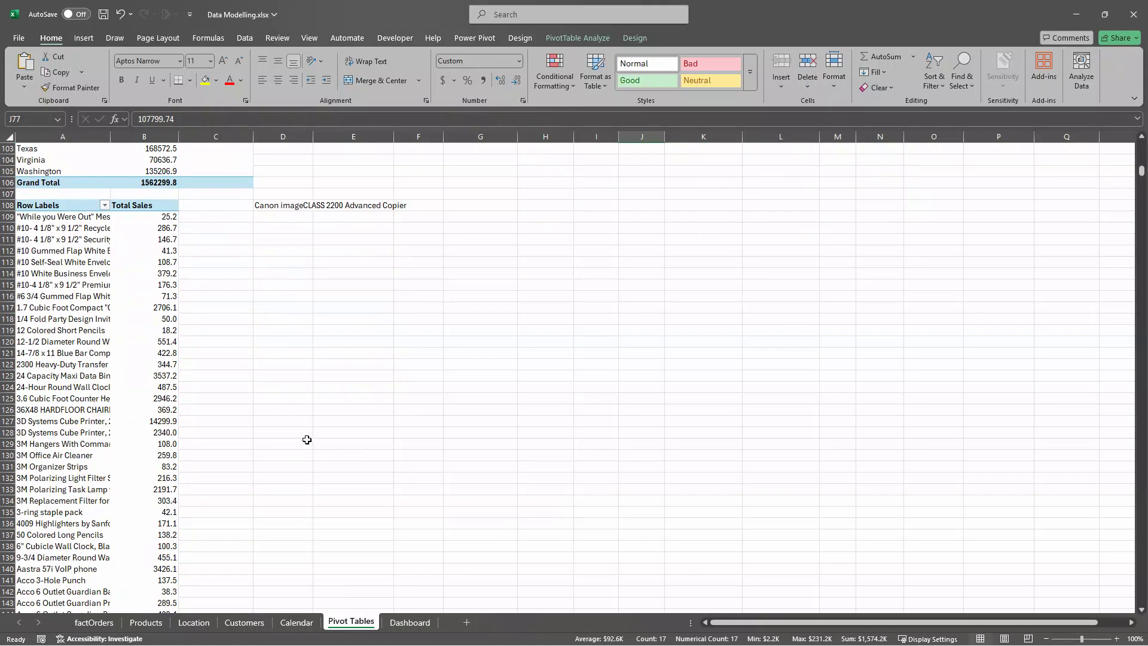
scroll(84, 261, down, 1)
scroll(84, 262, up, 2)
scroll(84, 328, up, 2)
scroll(157, 421, down, 11)
scroll(157, 421, down, 9)
scroll(157, 421, up, 20)
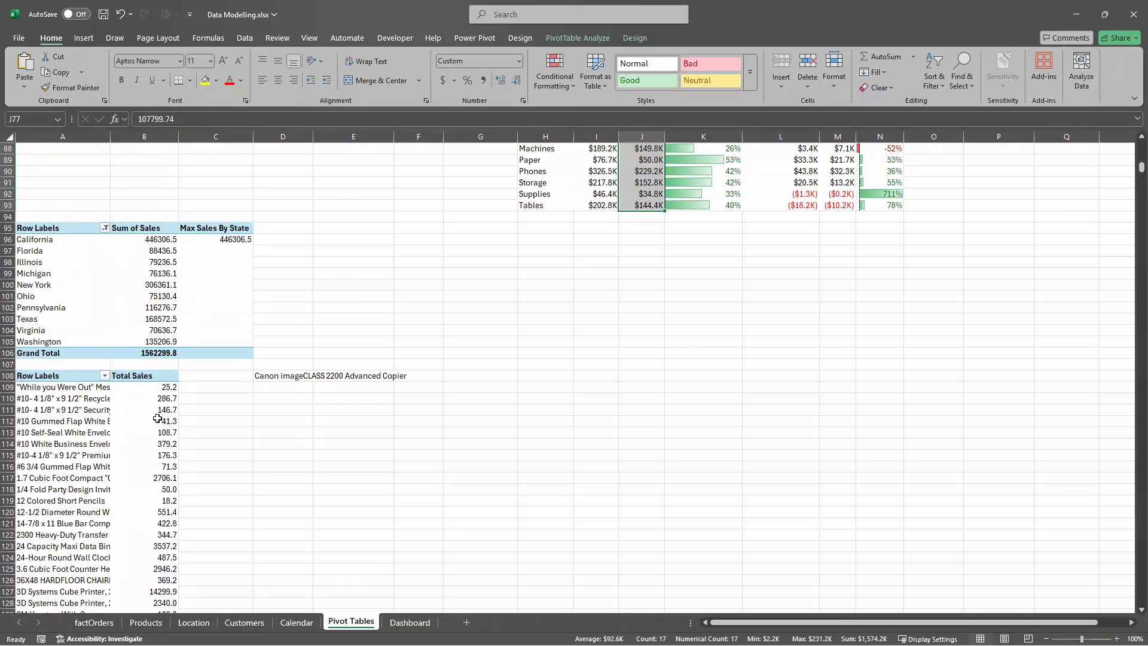
scroll(157, 420, up, 2)
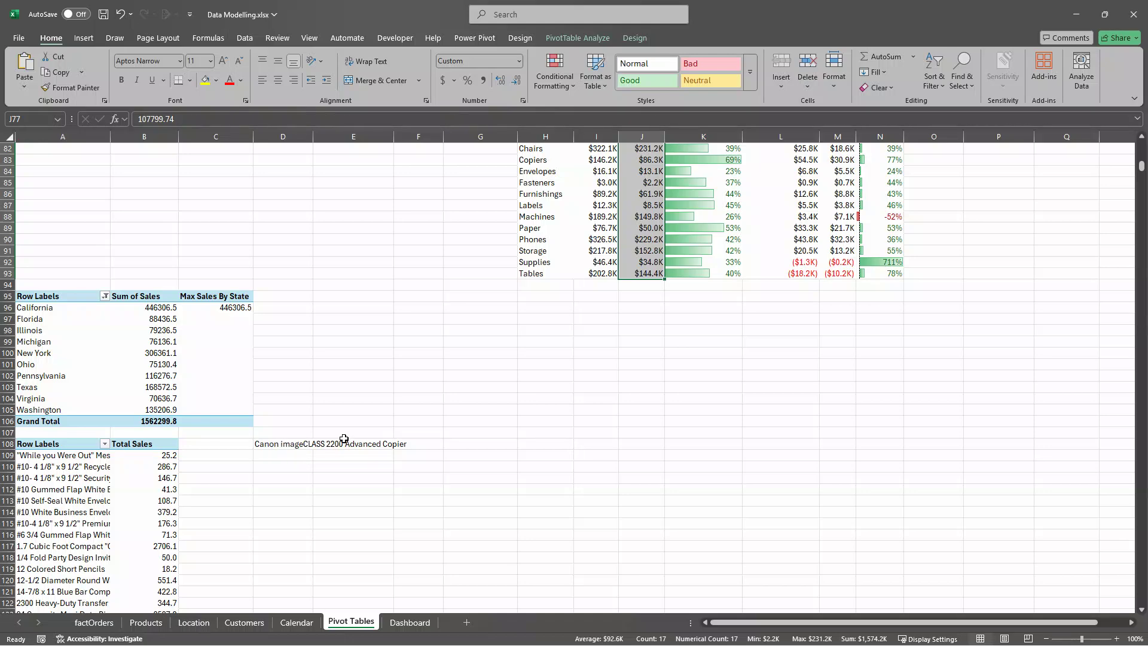
scroll(448, 377, up, 20)
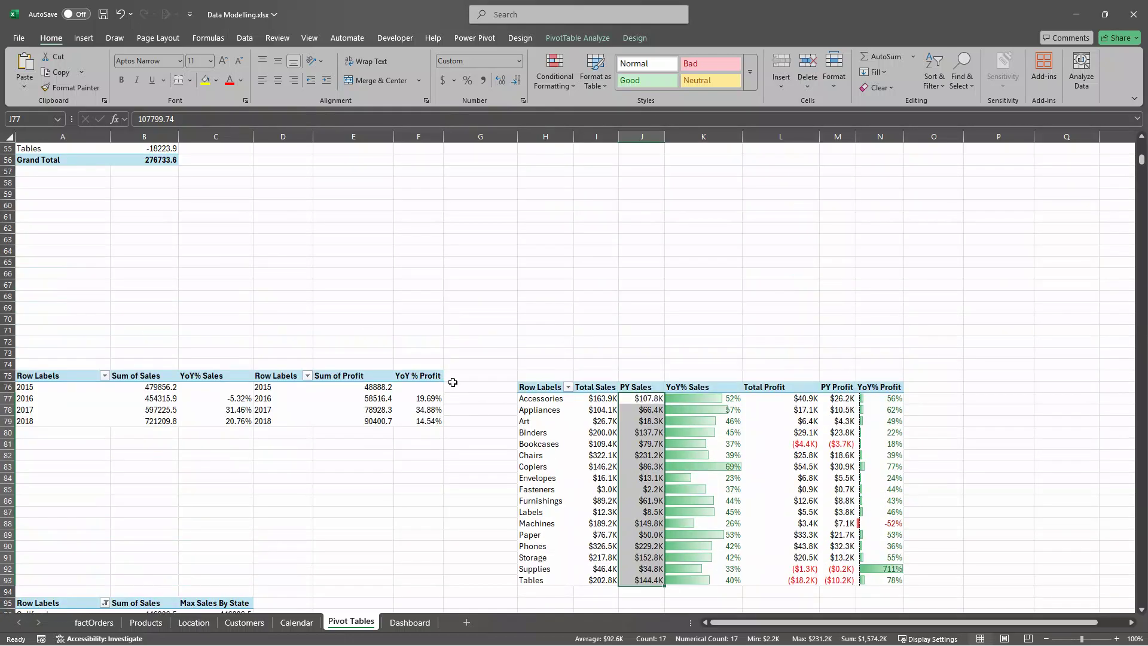
scroll(454, 342, up, 2)
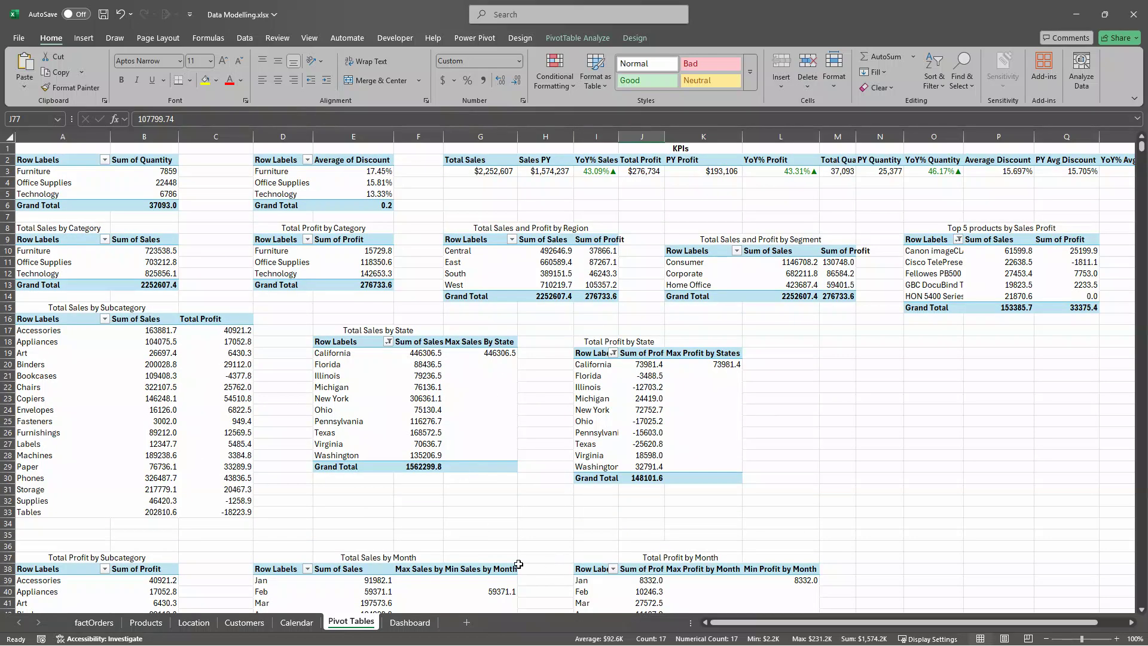
Review the Dashboard sheet's slicers, cards and charts, and compare them with the lower PivotTables on the Pivot Tables sheet.
click(409, 622)
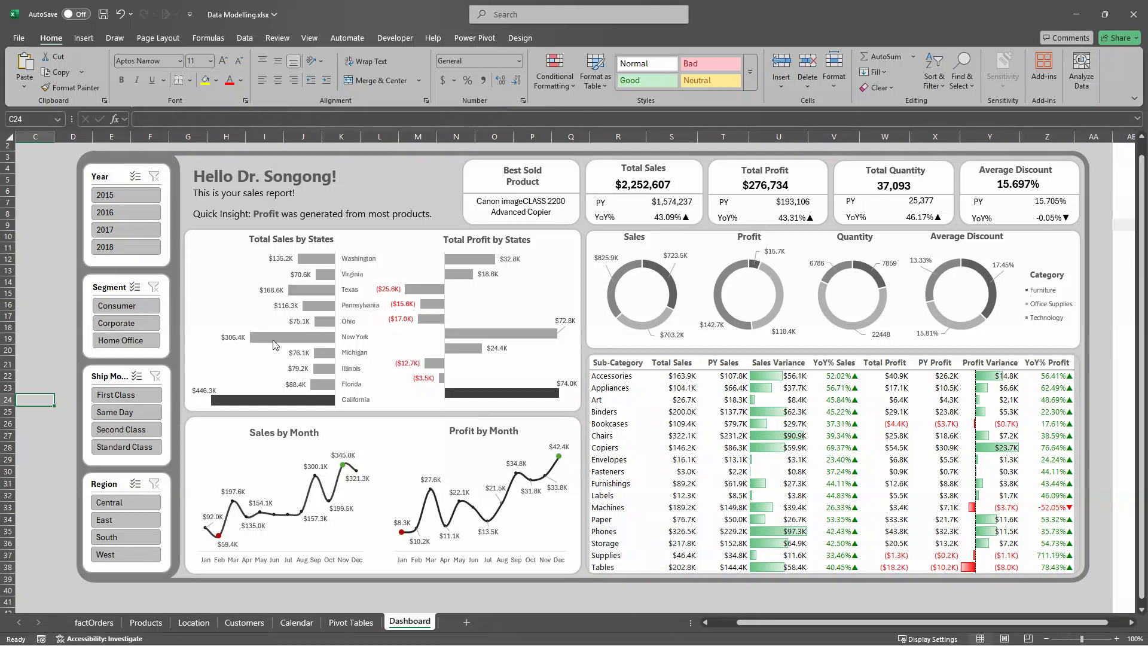
key(alt+Tab)
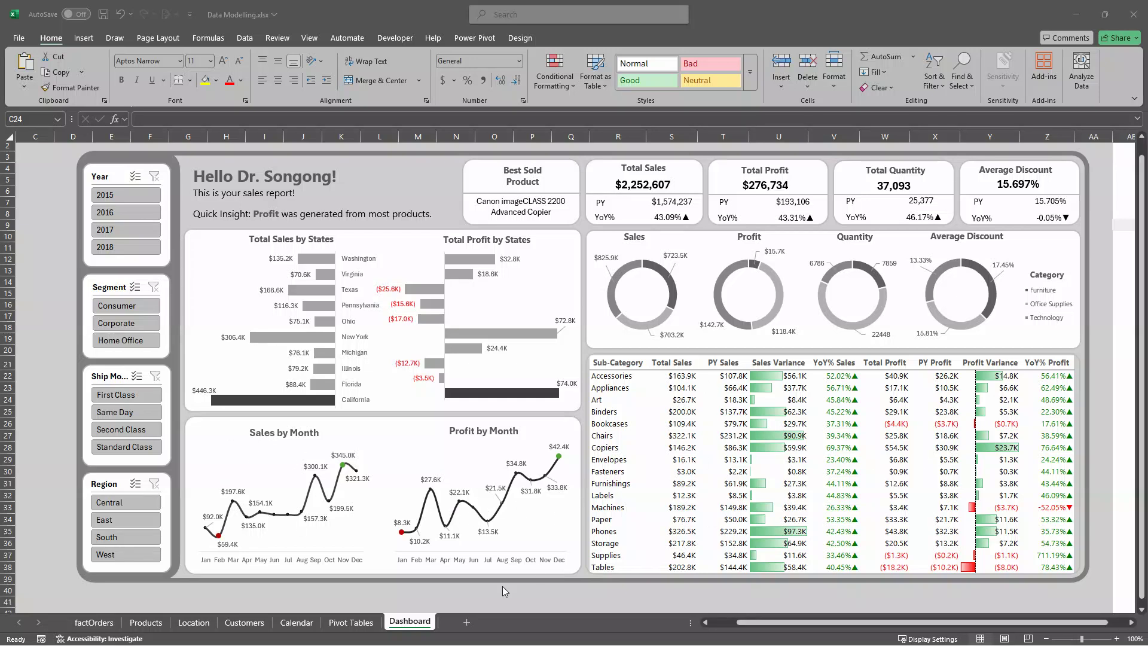
click(353, 622)
scroll(671, 483, down, 20)
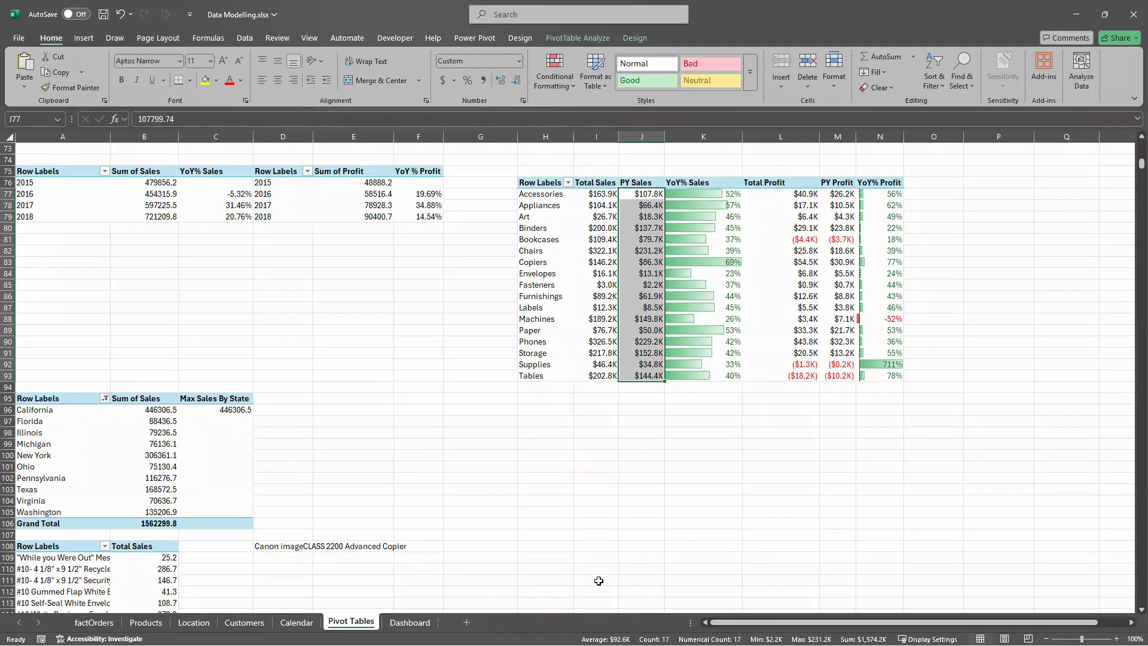
click(410, 623)
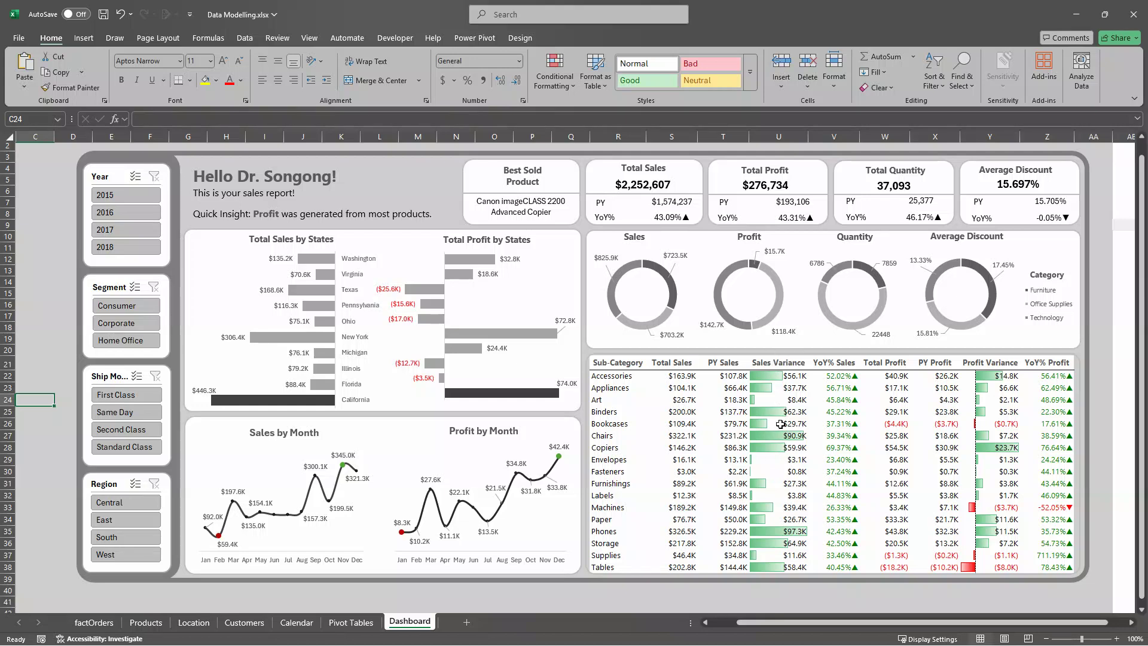
Select the whole subcategory year-over-year PivotTable on the Pivot Tables sheet to examine its columns, and clear the selection.
click(352, 624)
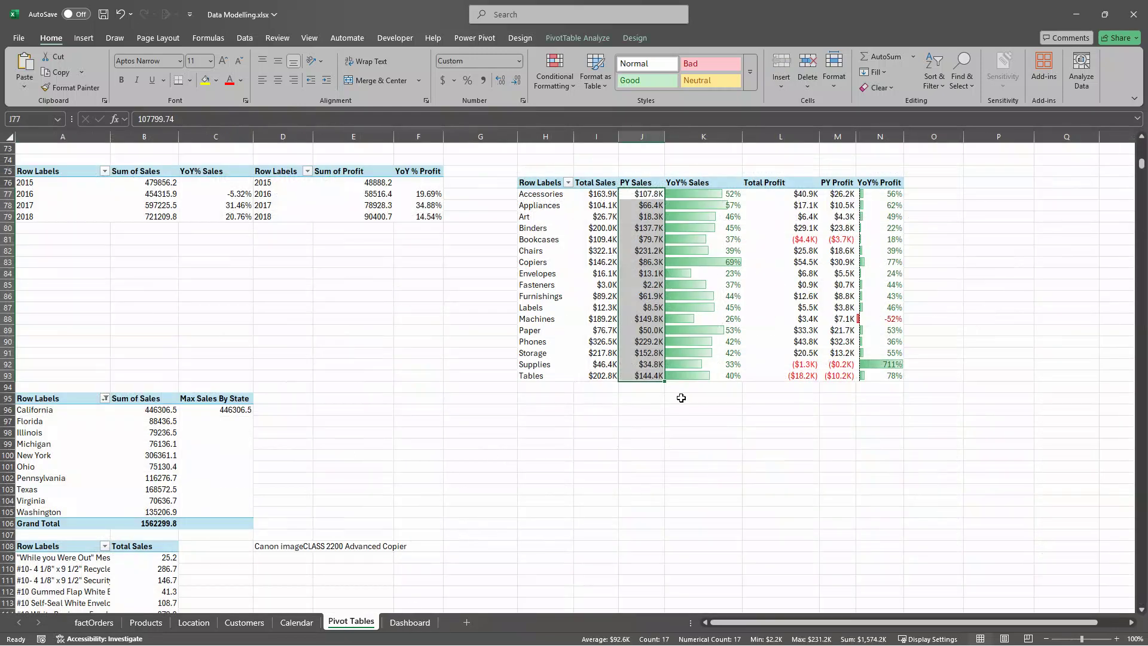
scroll(681, 398, up, 4)
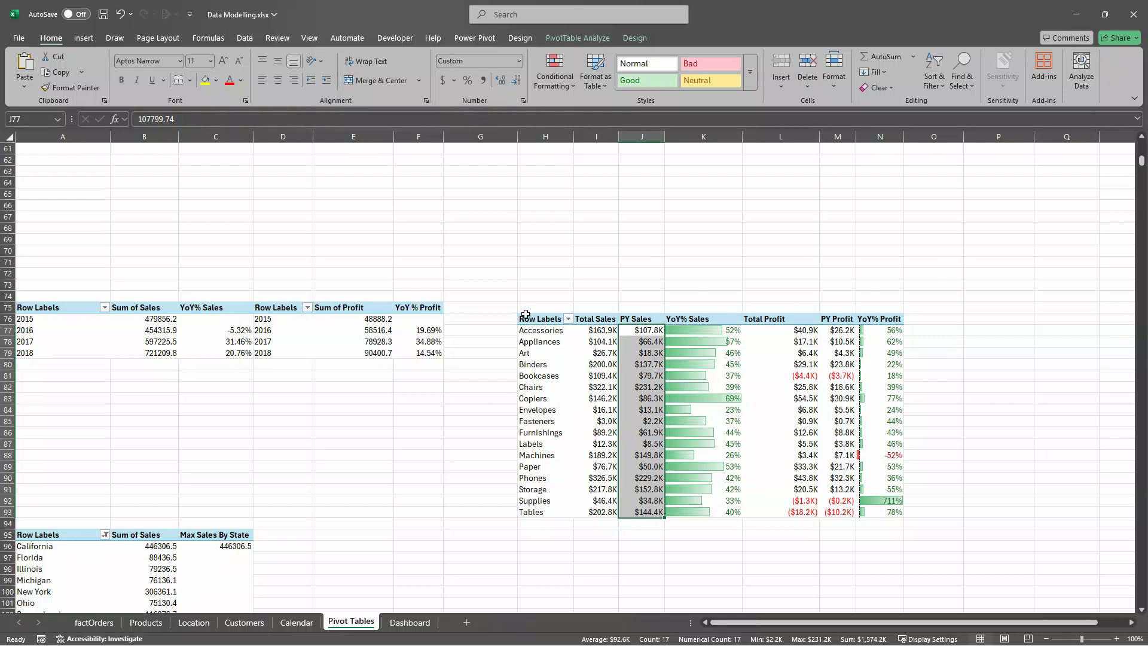
drag(530, 320, 869, 512)
click(458, 439)
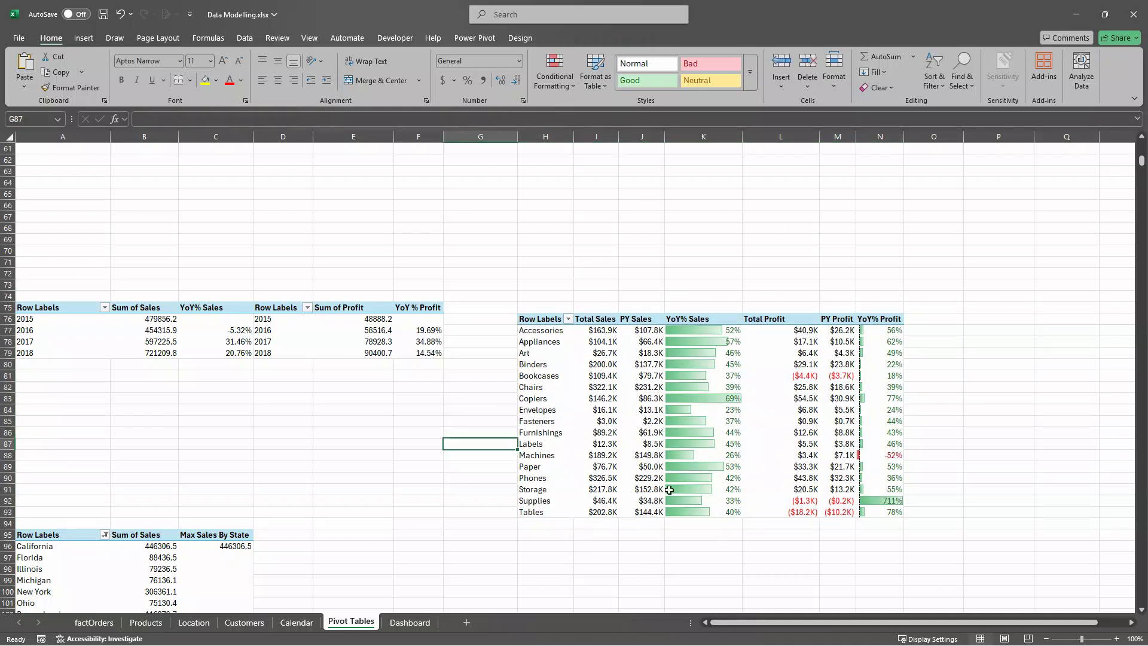
Trace the Accessories label in the Dashboard's sub-category table to its source cell H77 on the Pivot Tables sheet.
click(409, 622)
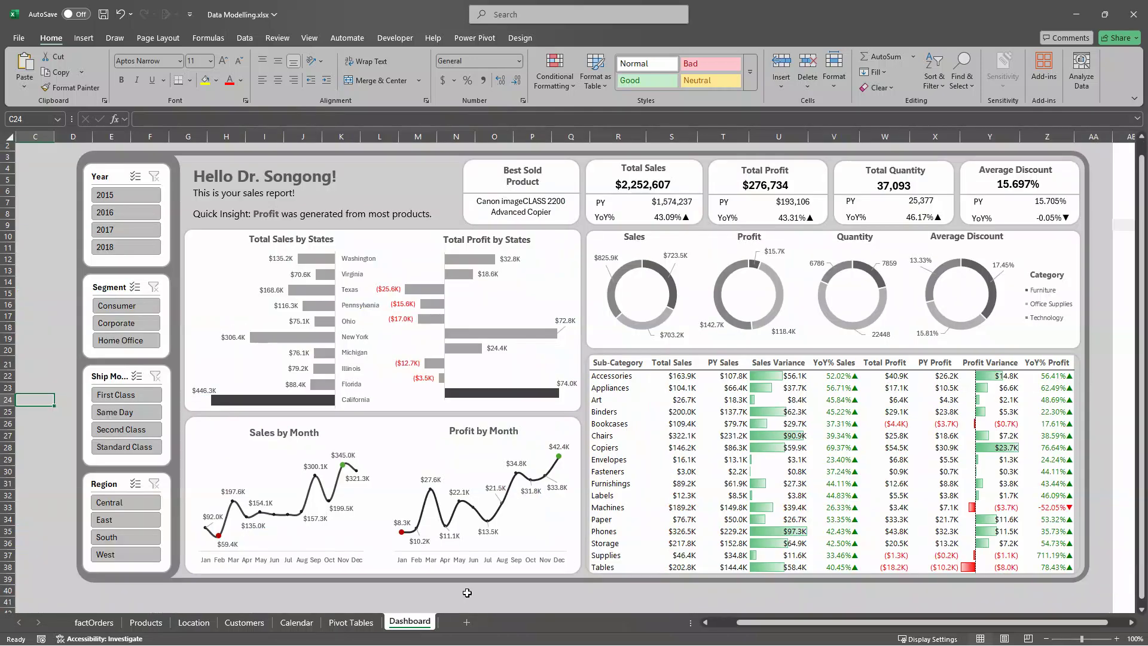
click(607, 377)
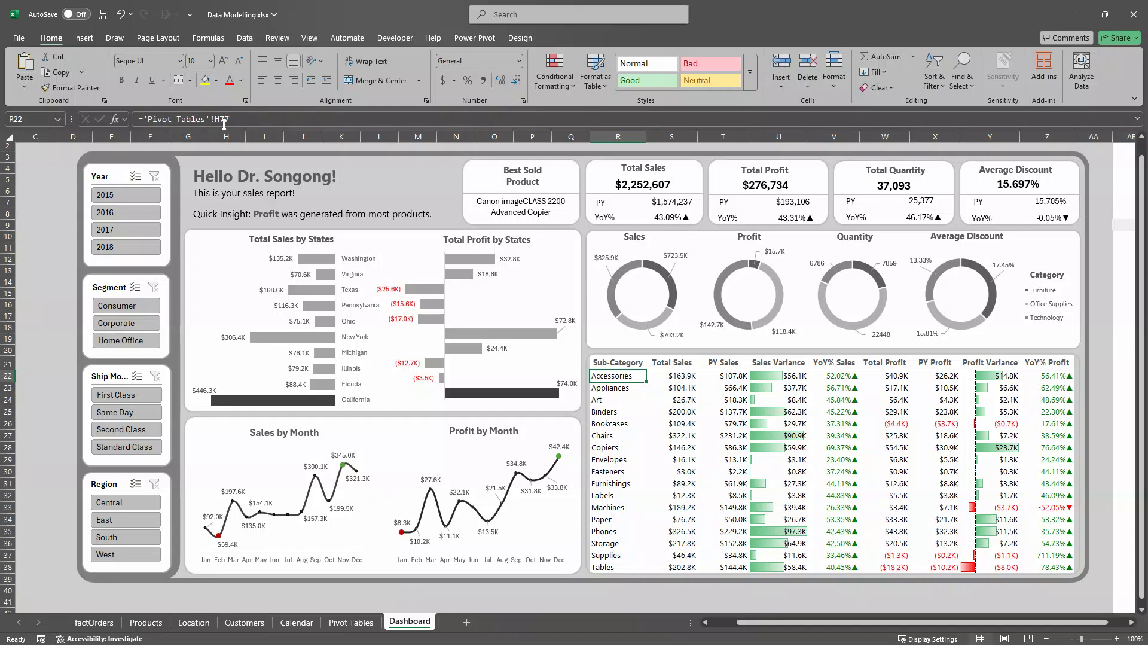
click(352, 623)
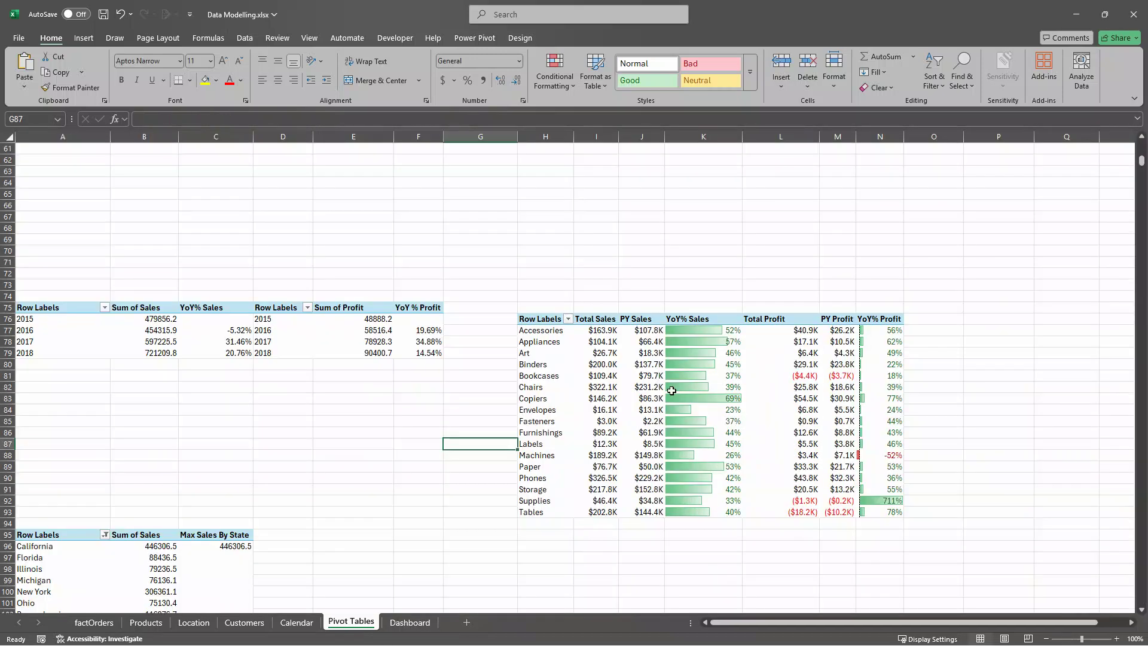
click(543, 332)
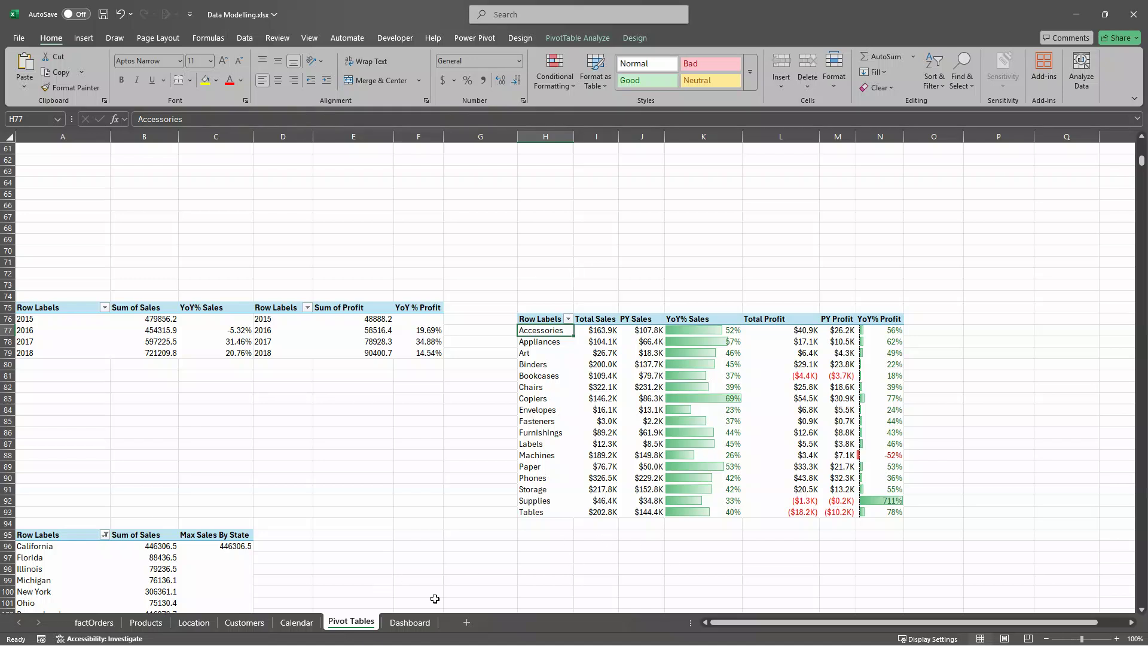
click(410, 623)
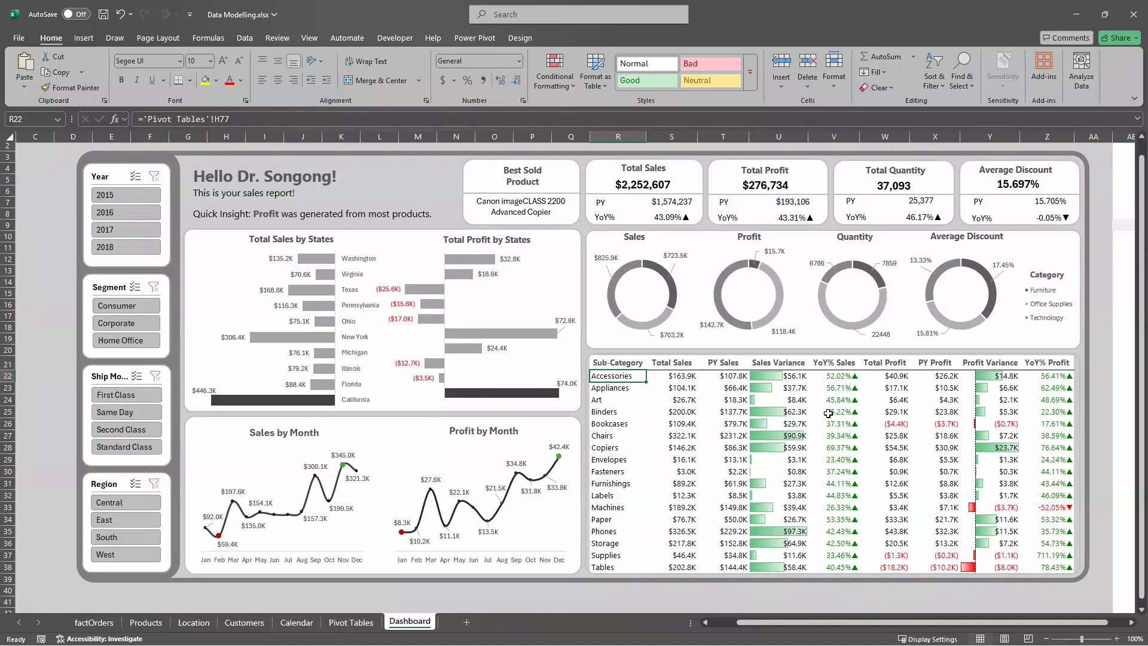
Inspect the Sales Variance and Profit Variance formulas in the Accessories row of the Dashboard's sub-category table.
click(785, 364)
click(785, 378)
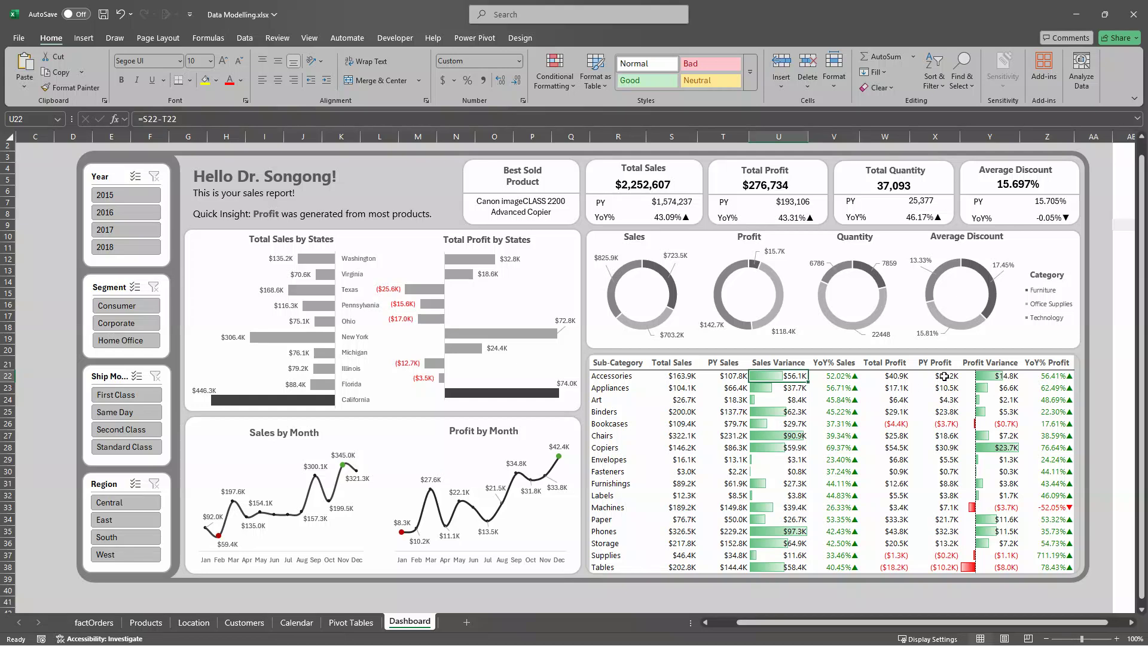
click(997, 375)
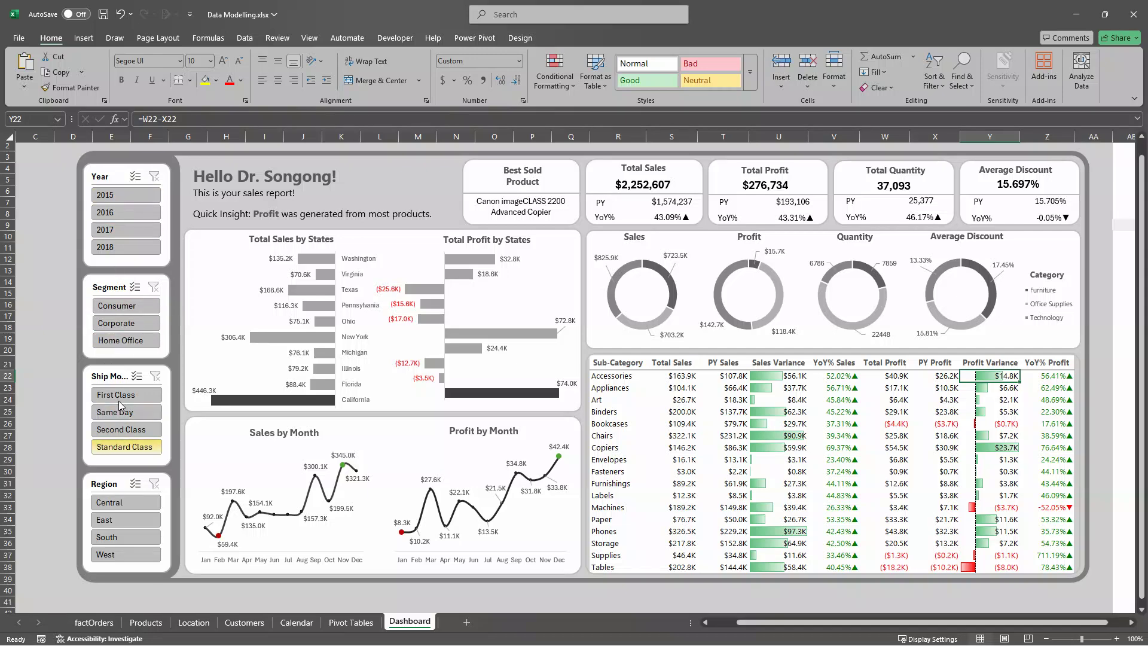
Try filtering the dashboard by individual segments, including Corporate and Home Office, and restore all three segments.
click(117, 305)
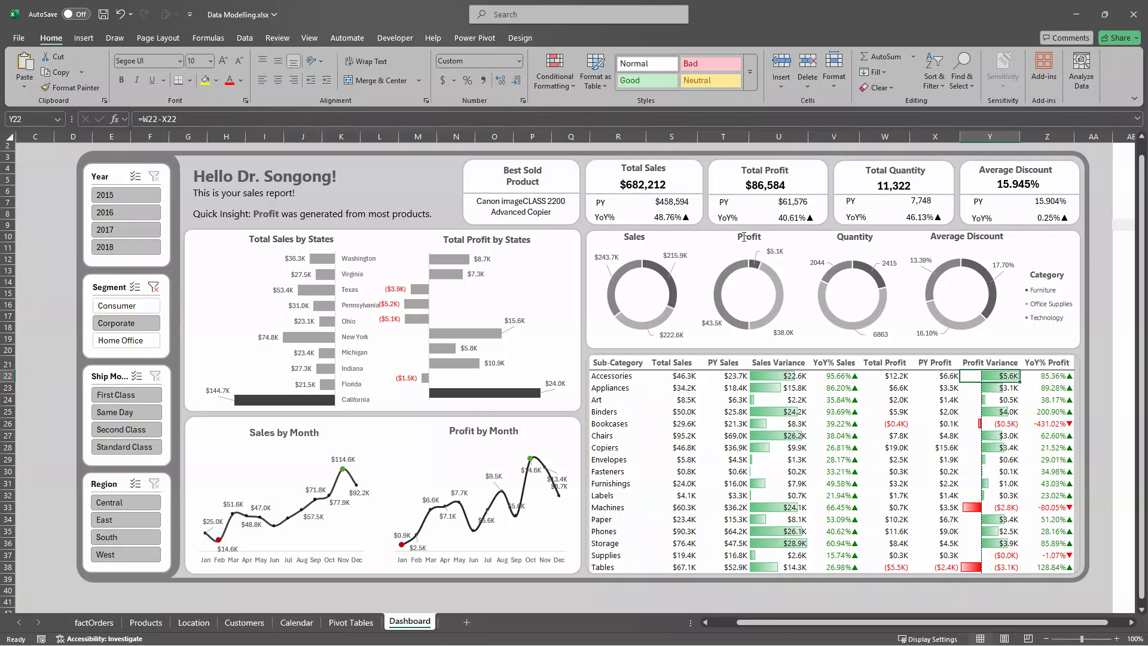
click(29, 338)
click(117, 340)
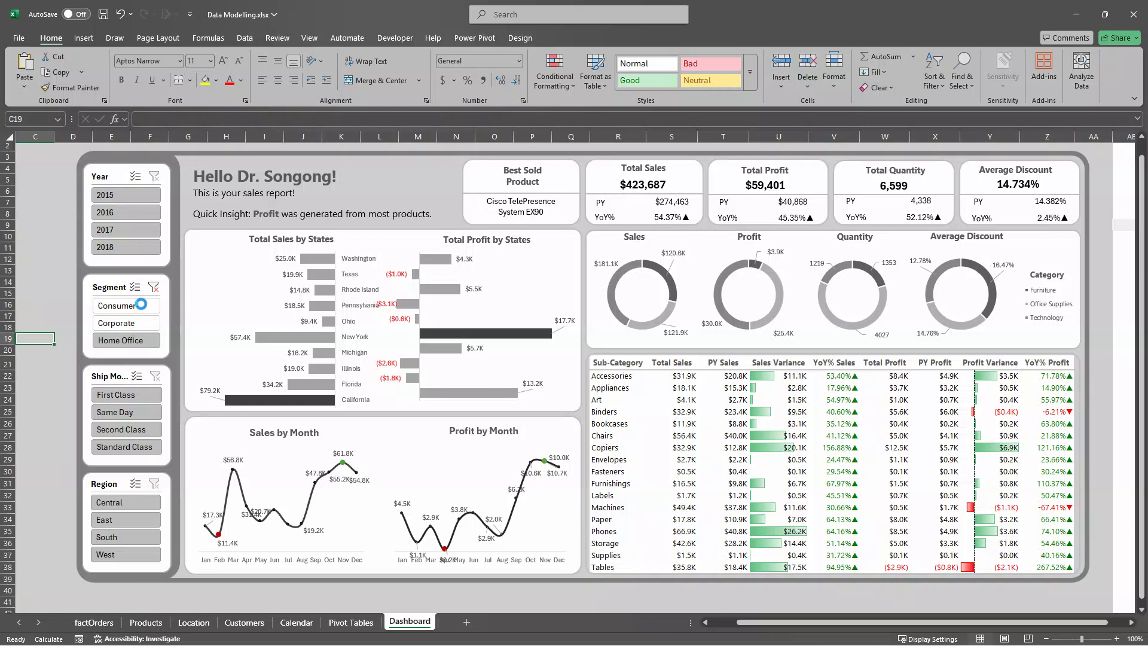
drag(122, 306, 122, 335)
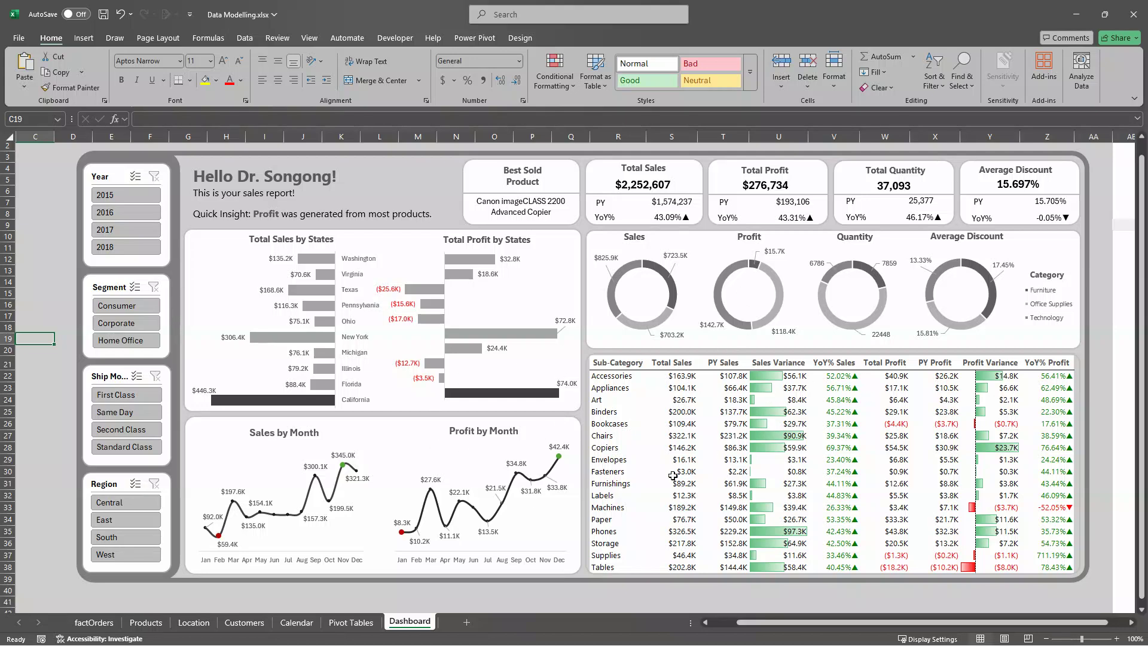
Try filtering the dashboard by each ship mode in turn: First Class, Same Day, Second Class and Standard Class.
click(132, 399)
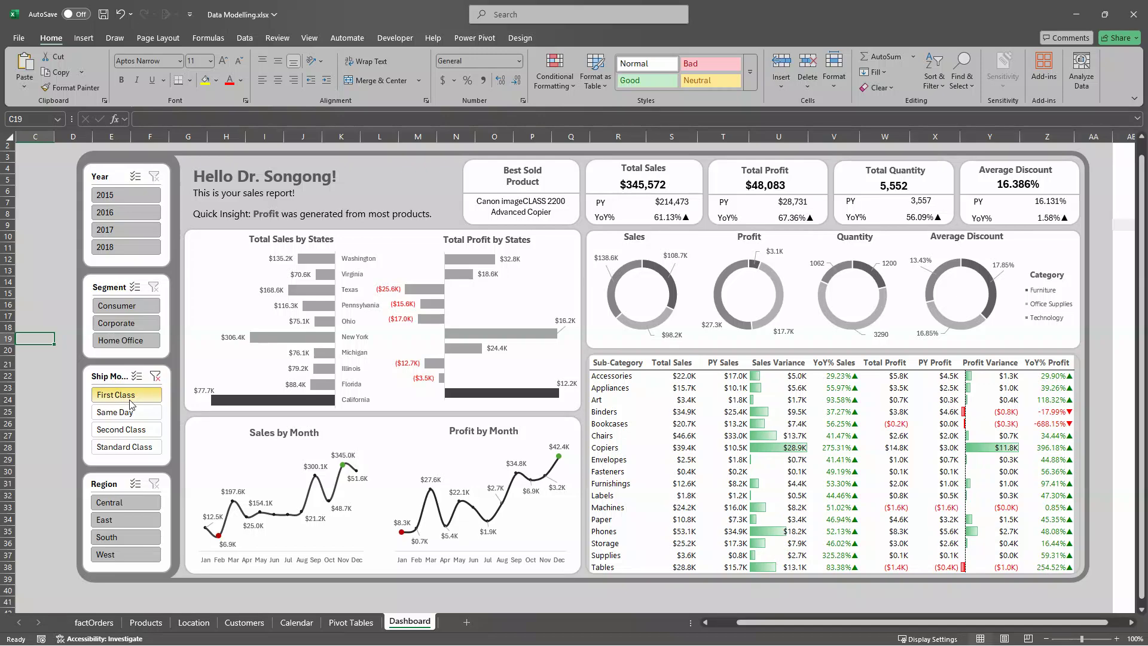
click(126, 411)
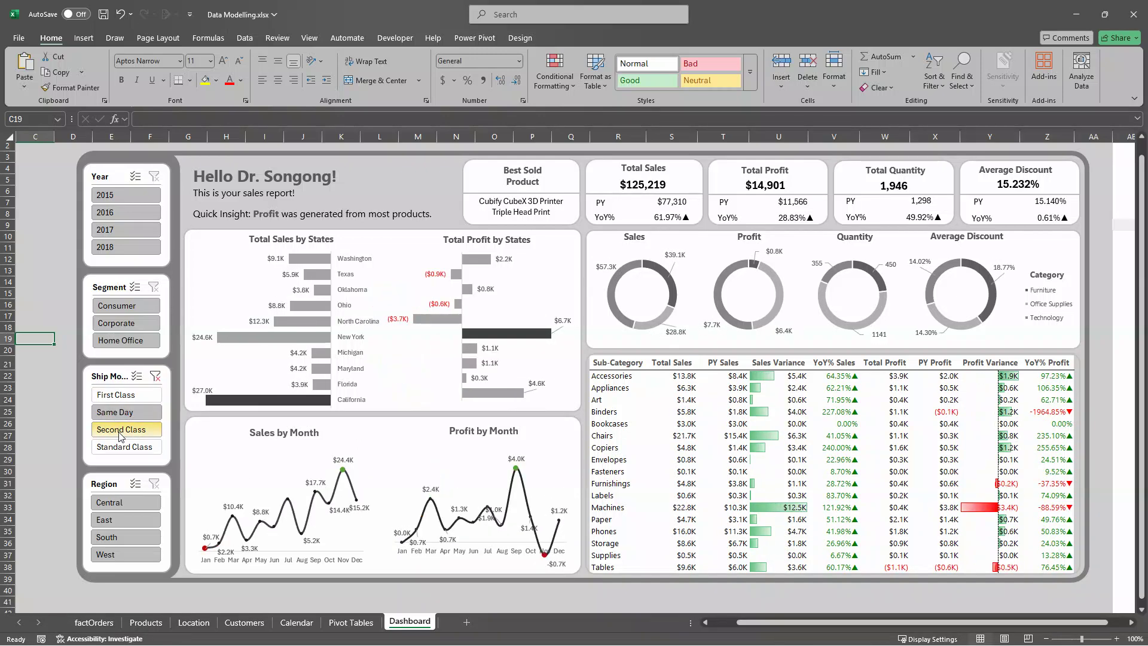
click(121, 433)
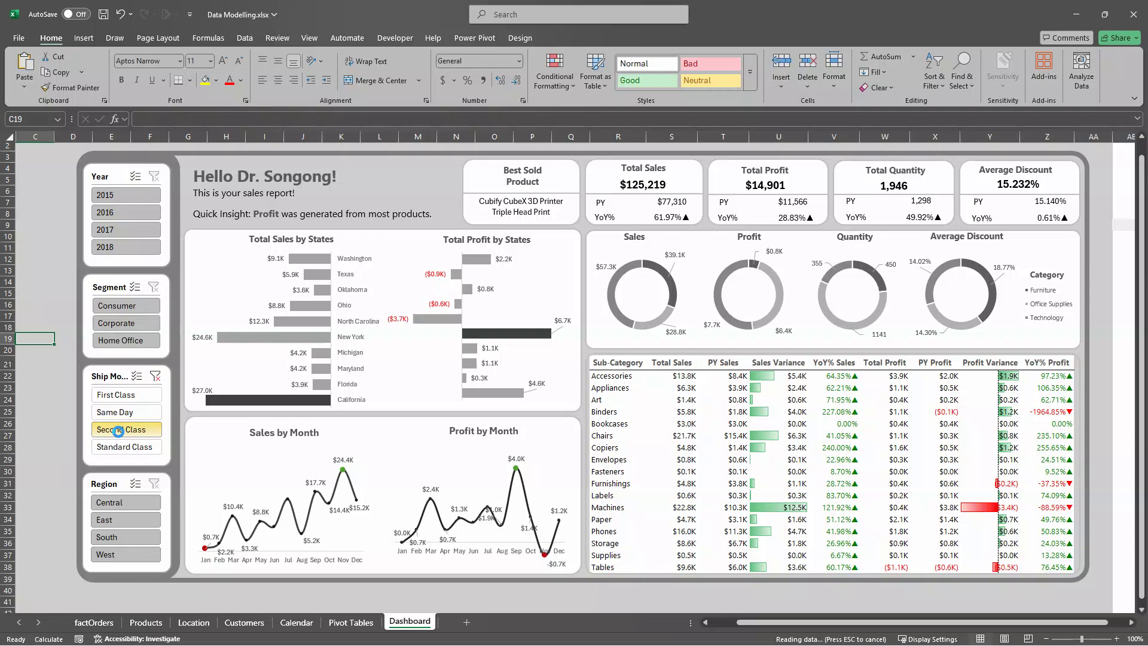
click(118, 448)
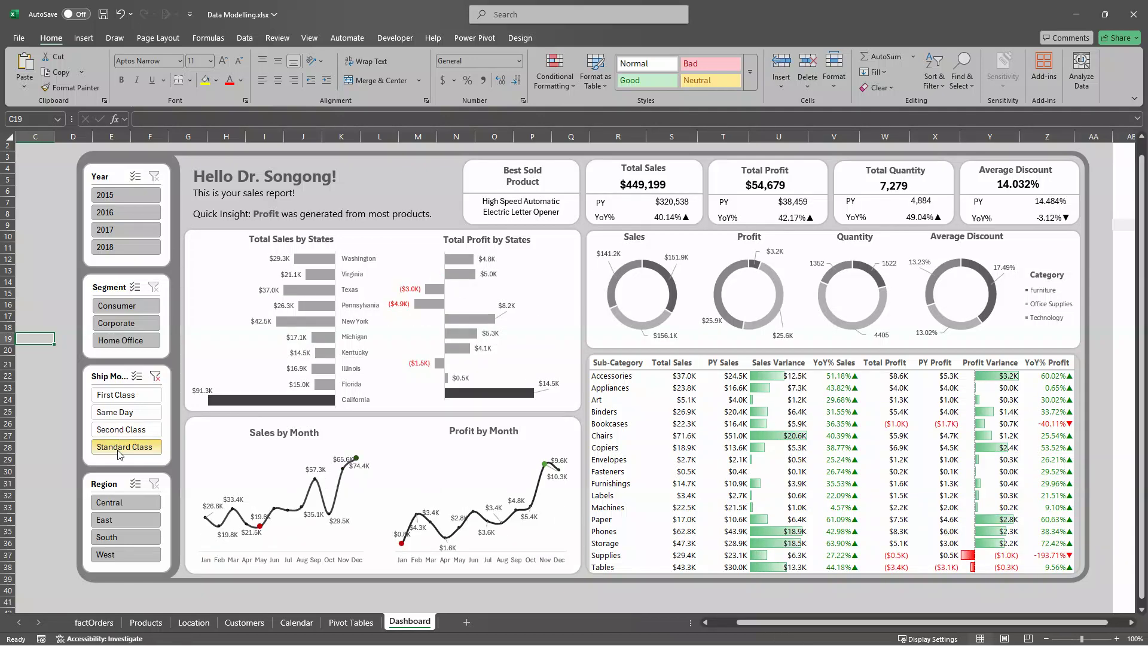
Narrow the dashboard to the Central region as well, and clear both the ship mode and region filters.
click(121, 502)
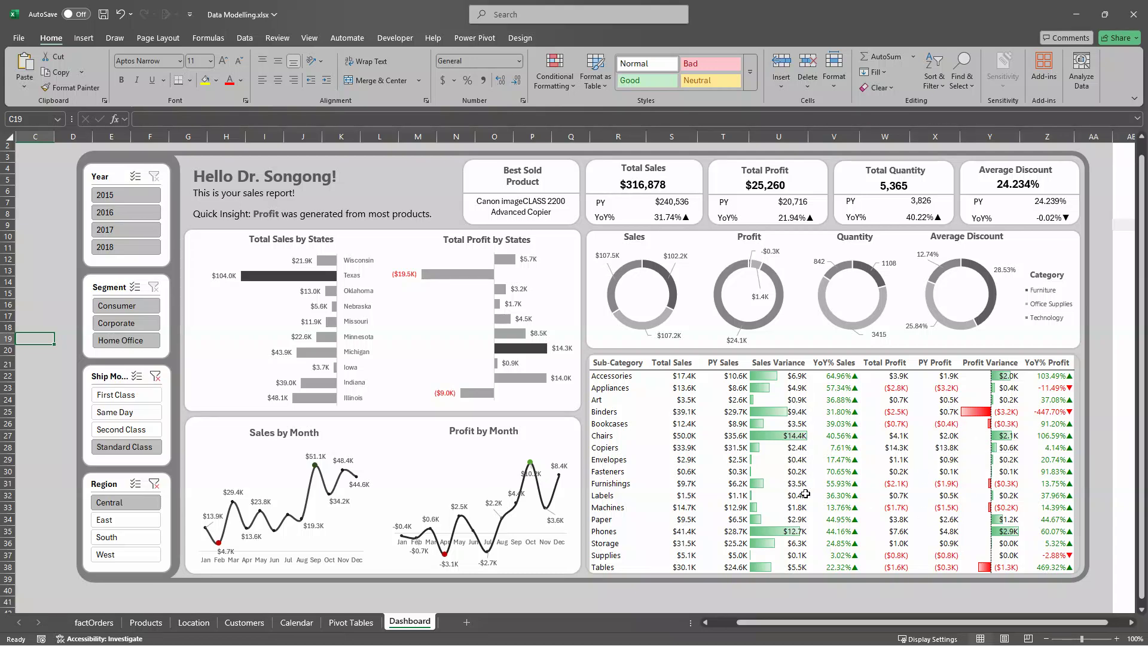
click(155, 430)
click(154, 484)
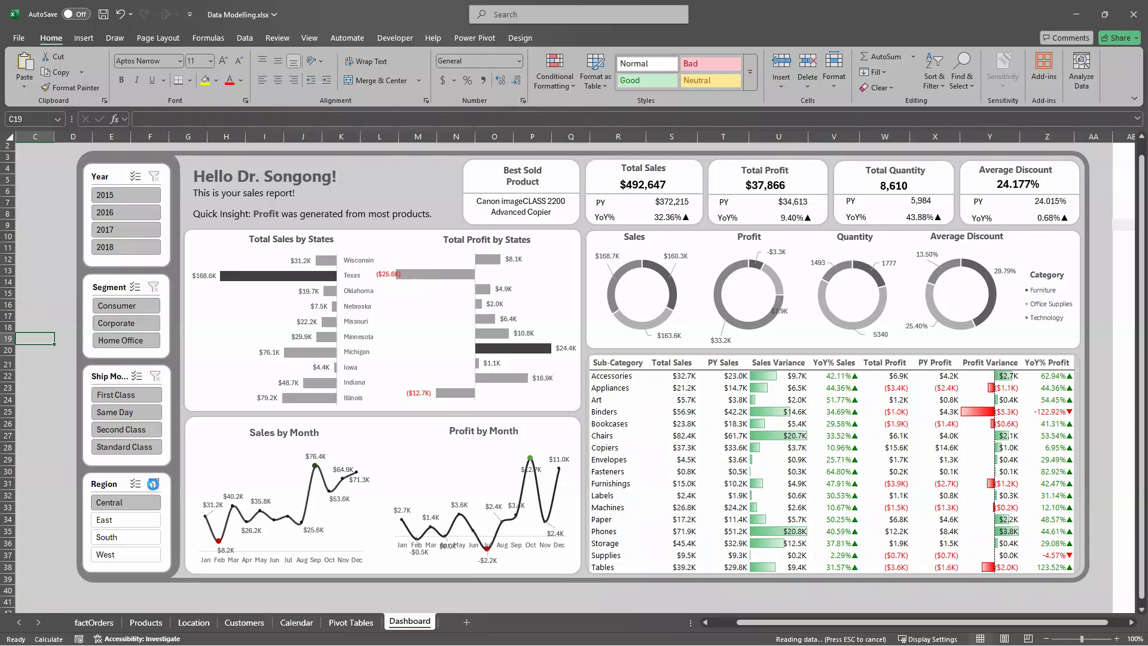
Try filtering the dashboard to the year 2018, and restore all years.
click(123, 248)
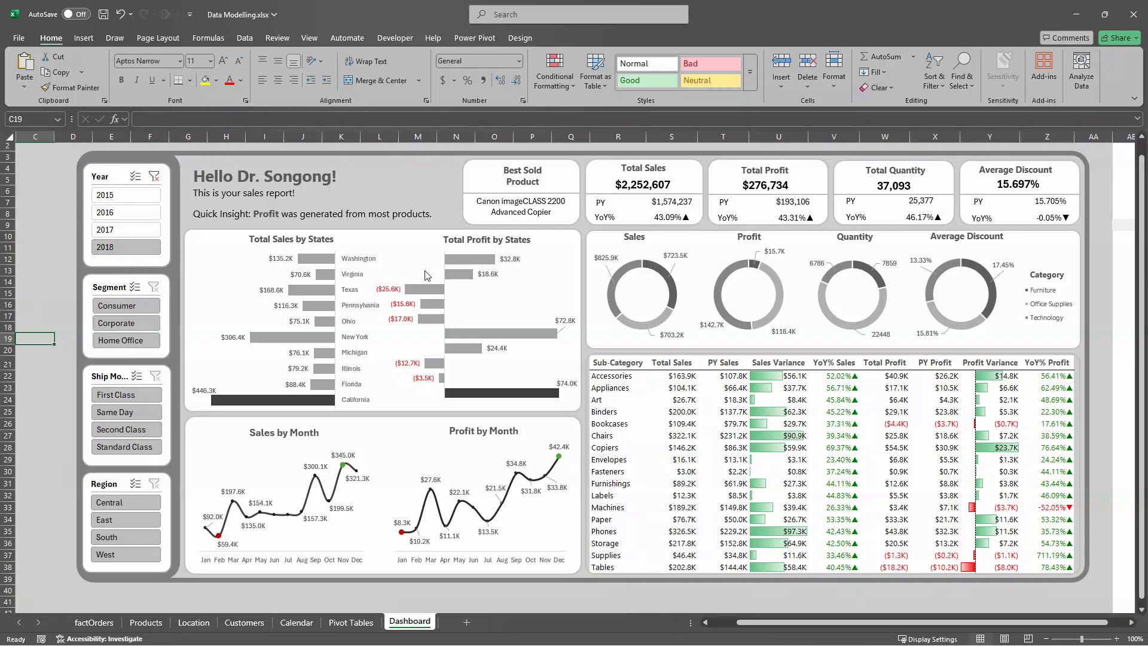
click(154, 176)
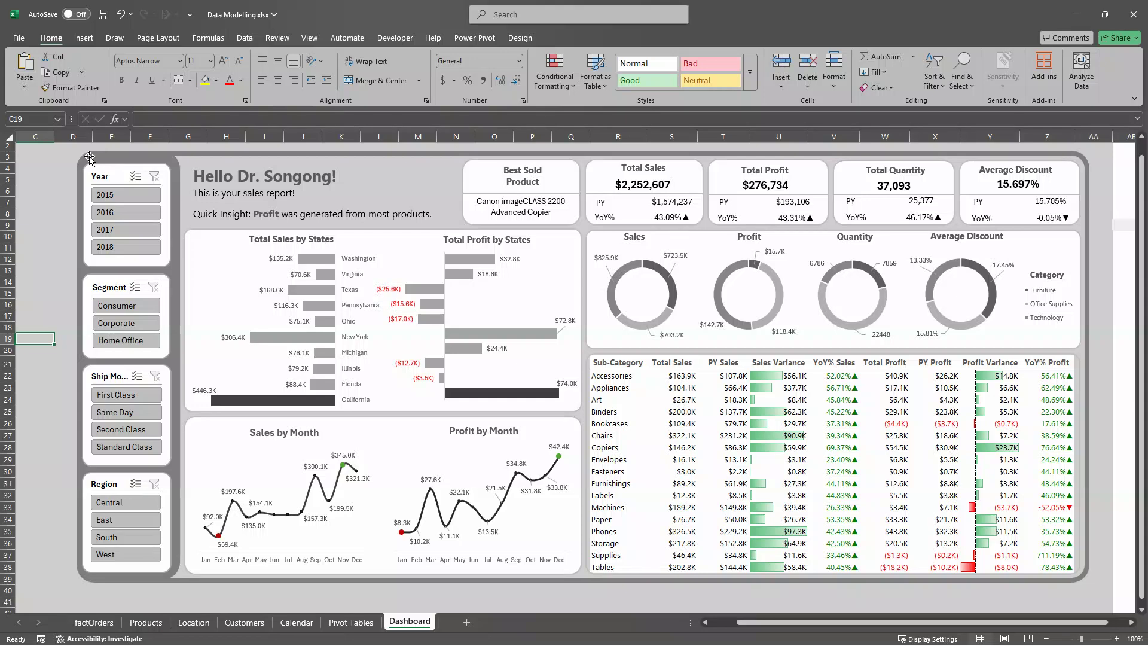
Select the background rectangle behind the slicers to examine it, and clear the selection by choosing empty cell D10.
click(135, 159)
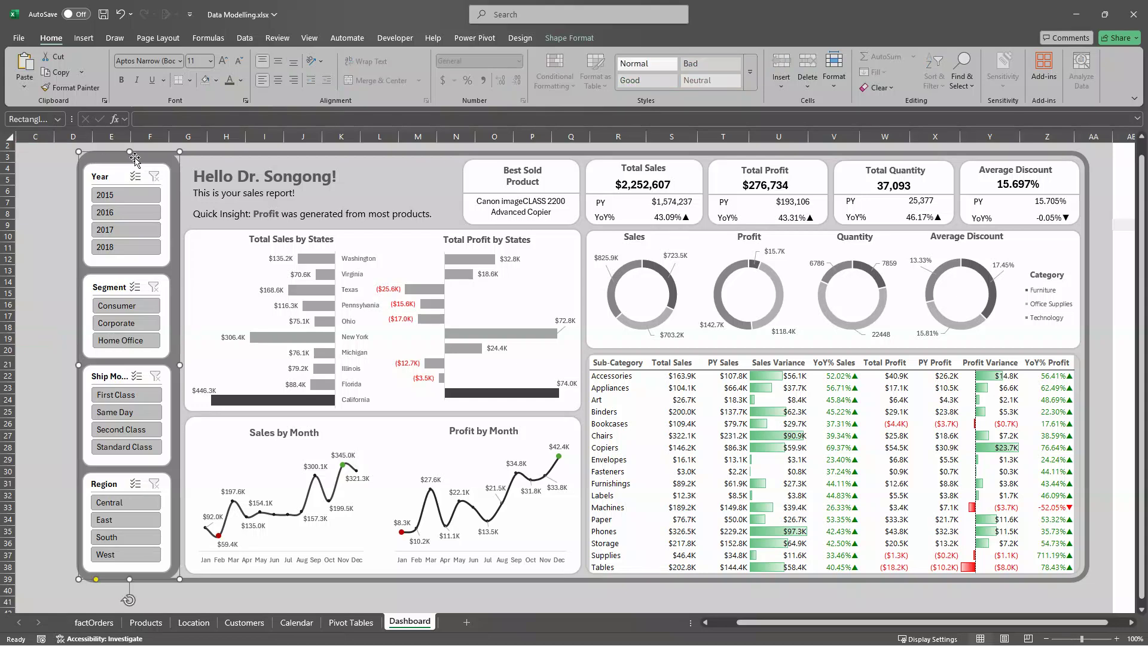
click(62, 236)
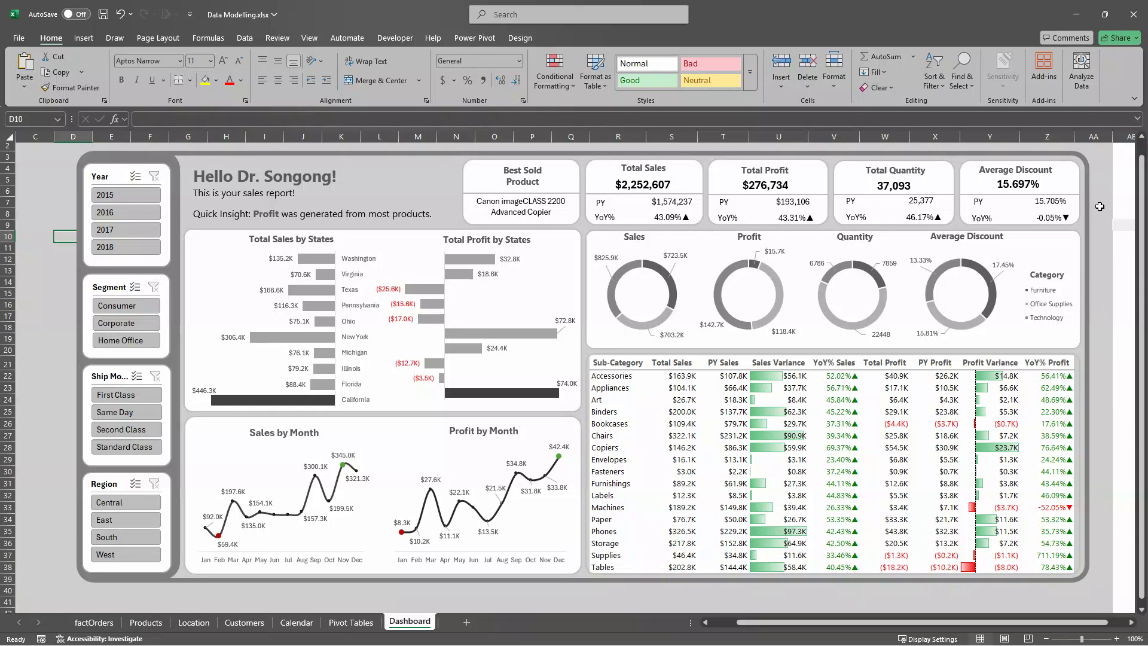
scroll(1103, 267, up, 1)
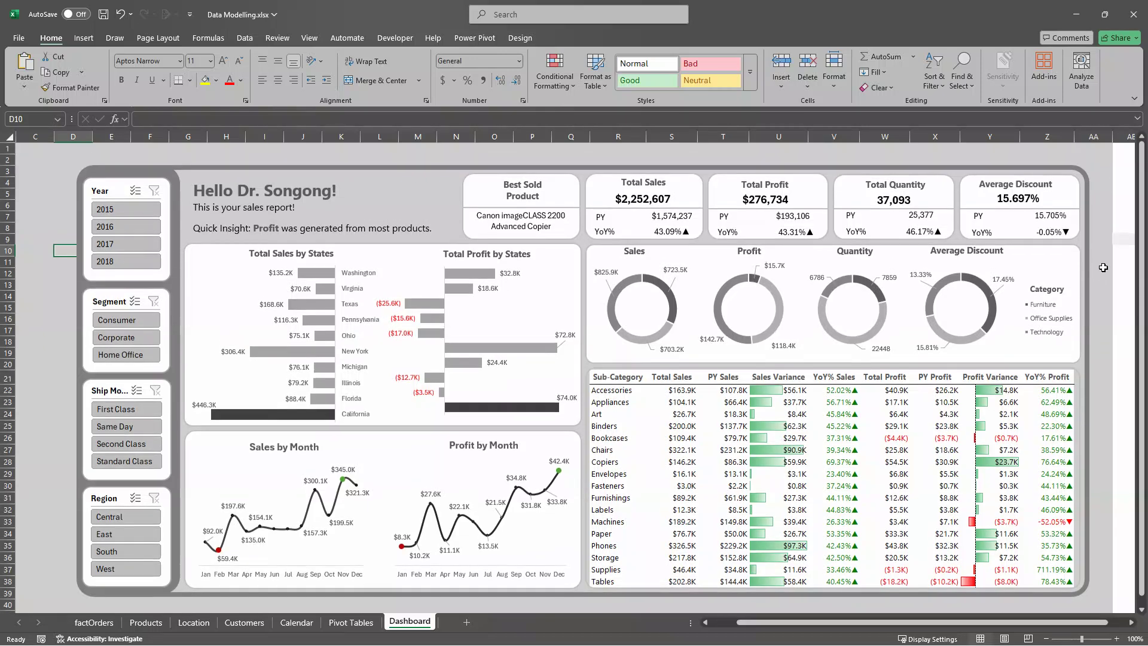